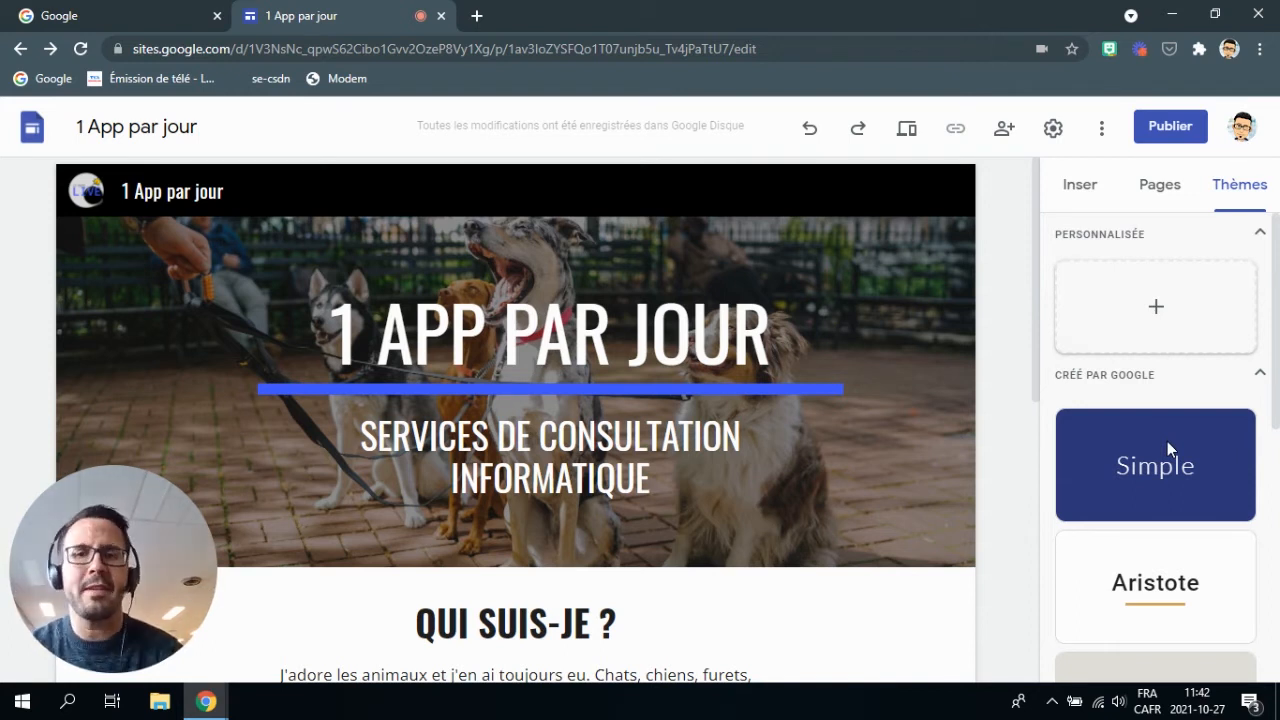
Open the image picker to replace the header's background photo with an existing image.
mouse_move(453, 537)
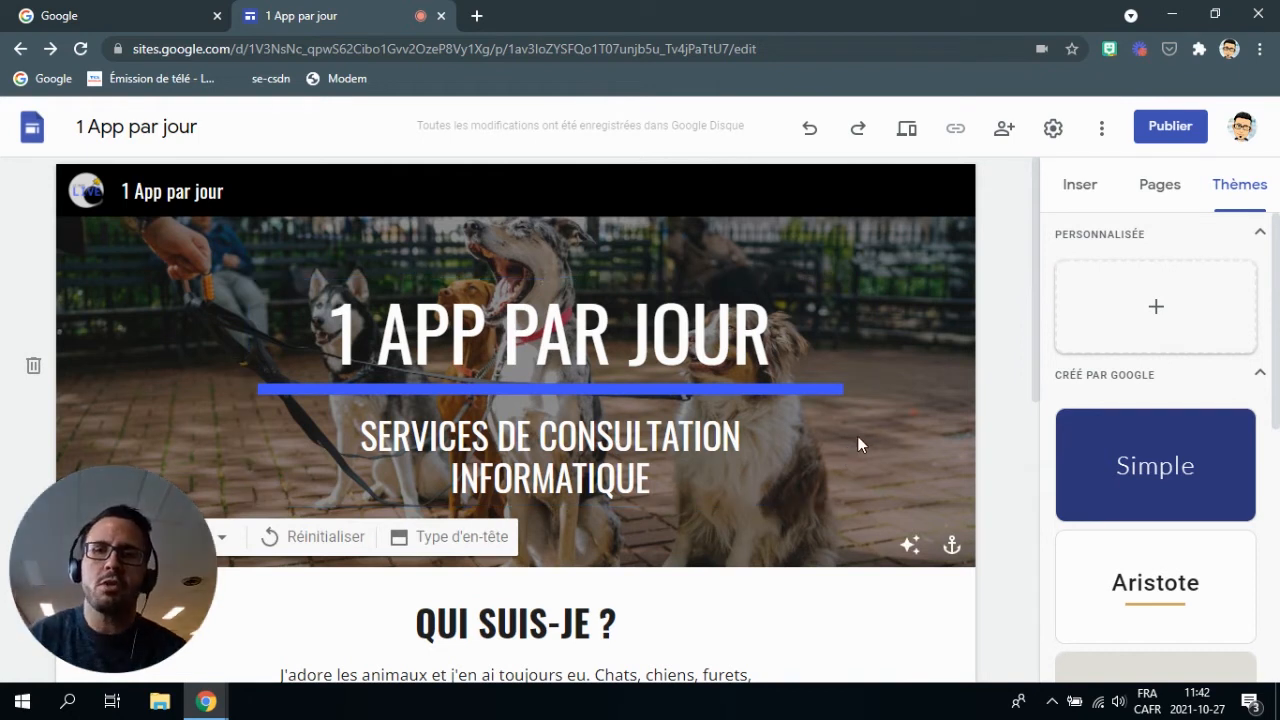
scroll(857, 435, down, 2)
scroll(856, 434, up, 1)
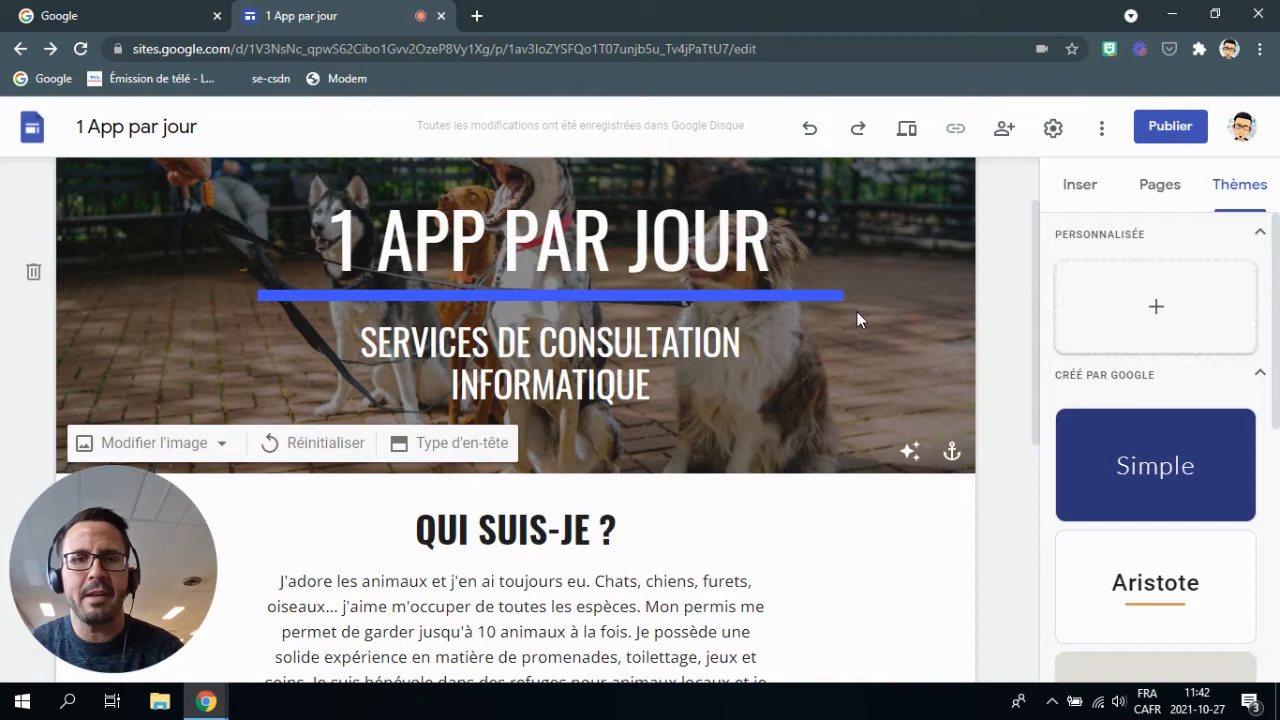
scroll(618, 319, up, 1)
scroll(626, 302, down, 1)
click(165, 446)
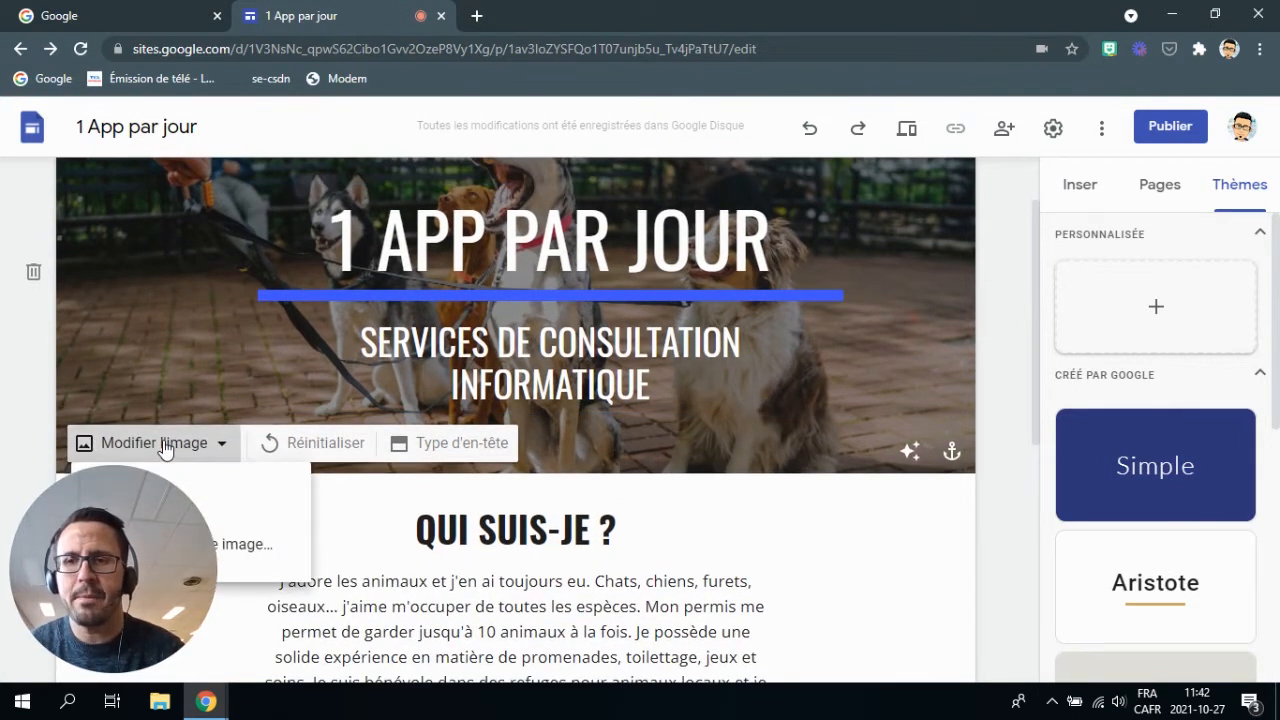
scroll(180, 290, down, 2)
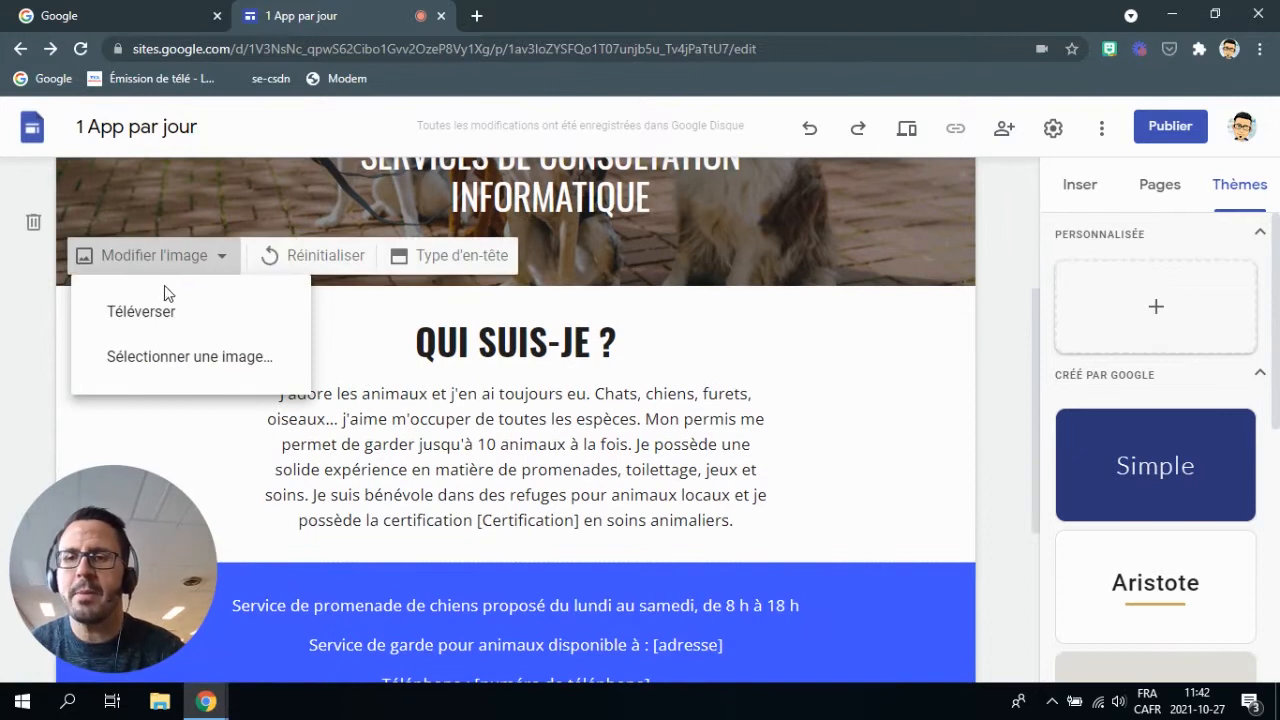
click(165, 358)
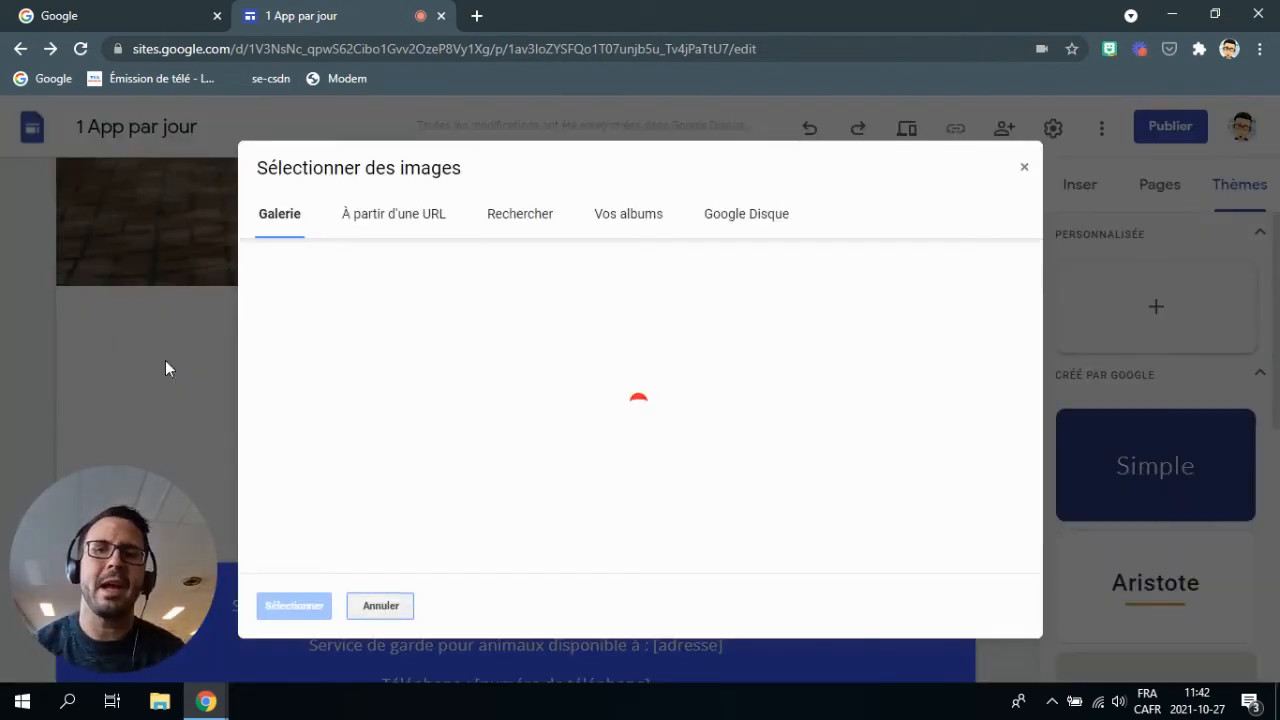
Set the gallery photo of a laptop, coffee cup and notebook on a wooden desk as the header background.
scroll(777, 395, down, 1)
scroll(770, 392, down, 5)
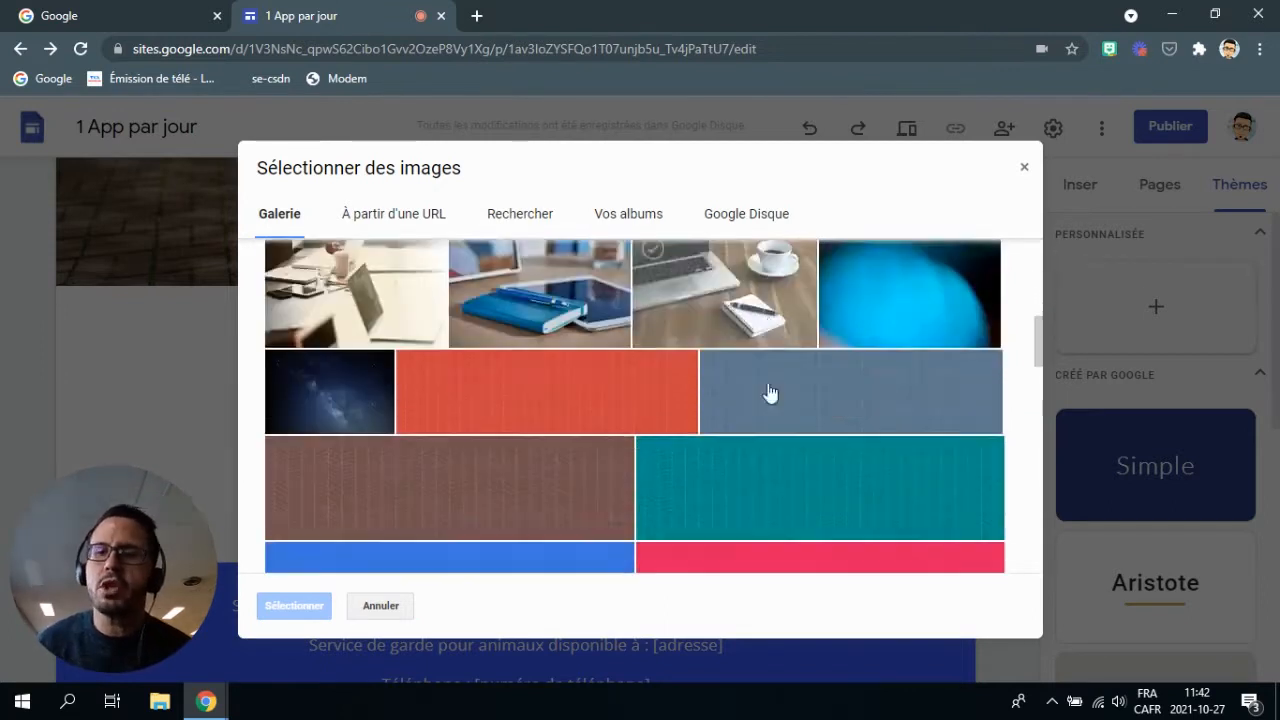
scroll(766, 389, up, 2)
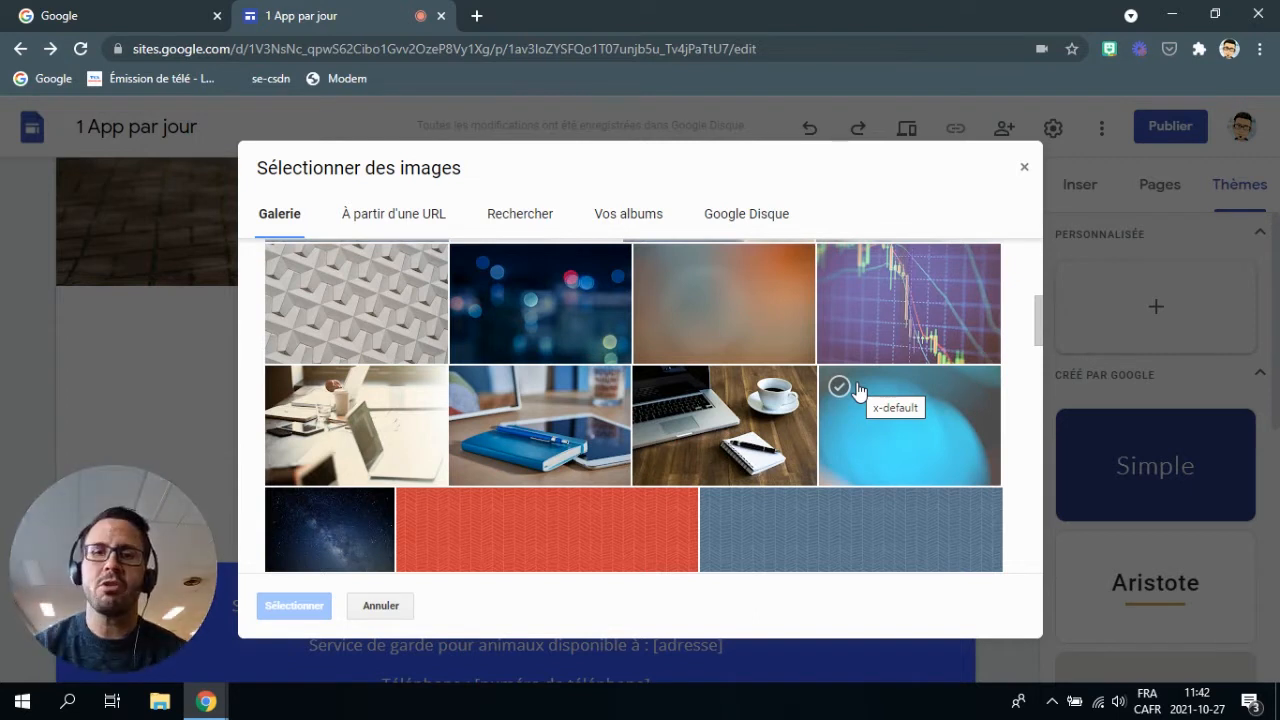
scroll(707, 317, up, 5)
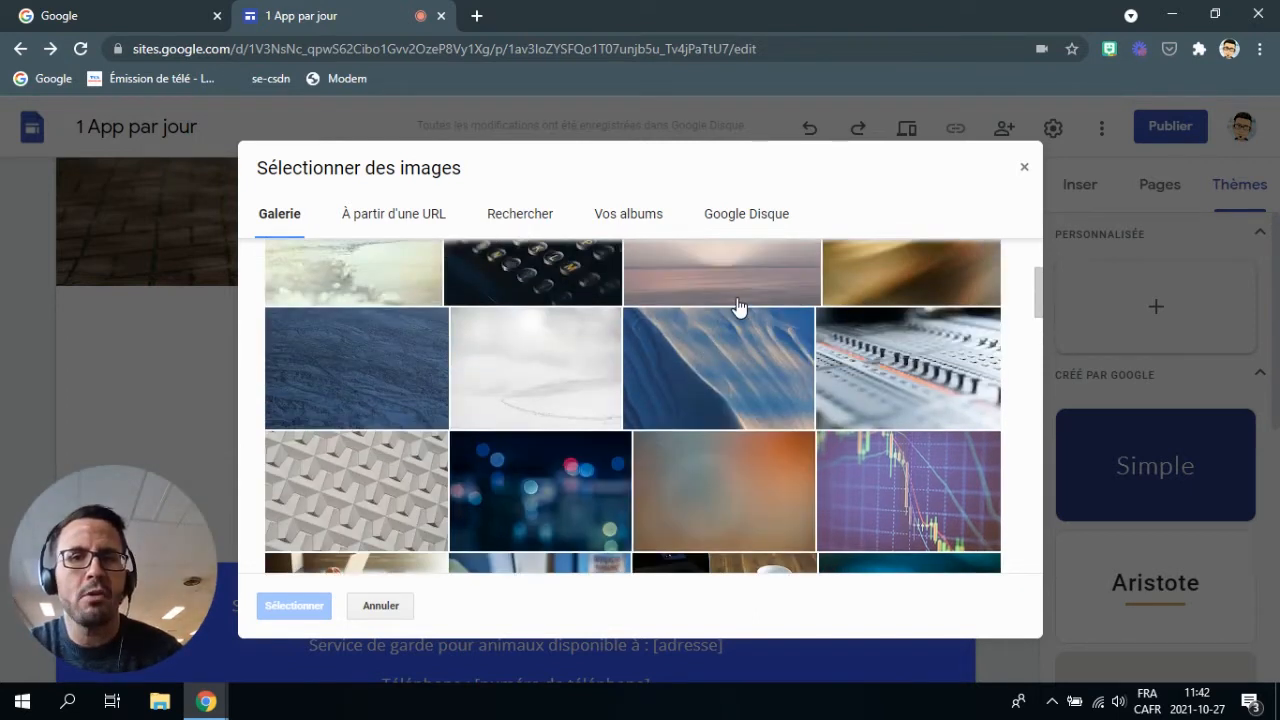
scroll(735, 312, down, 5)
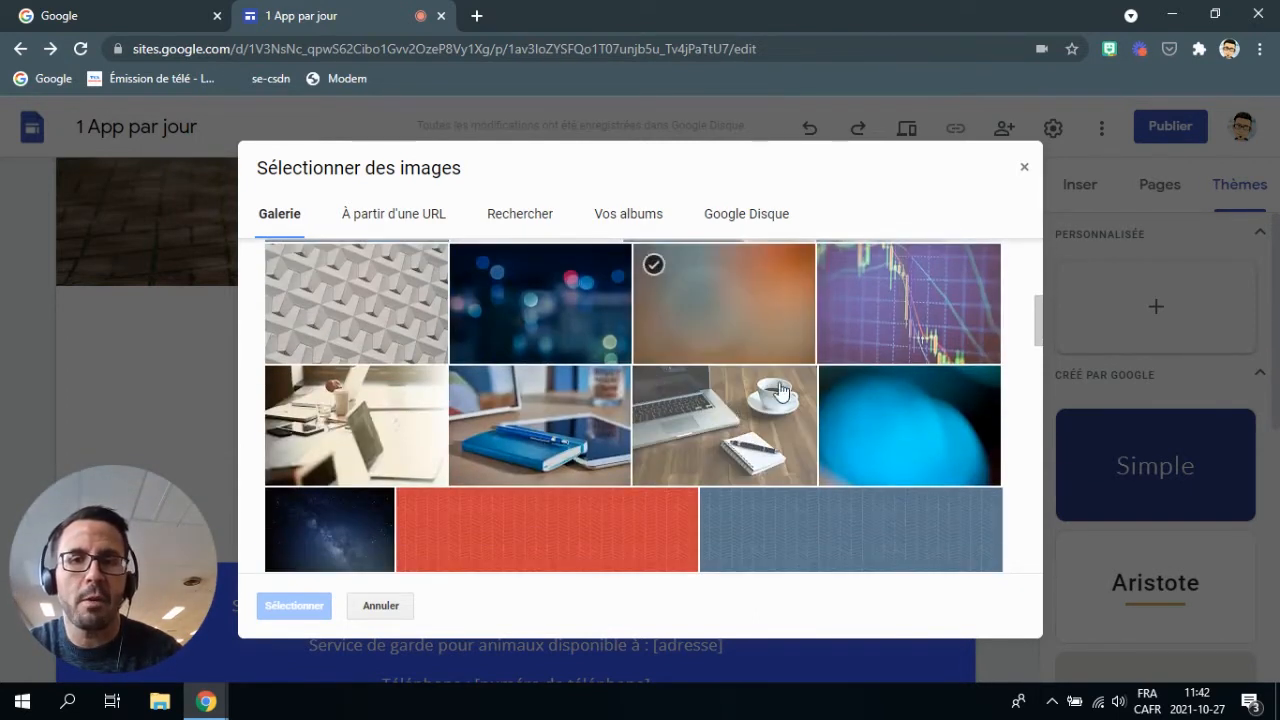
click(722, 421)
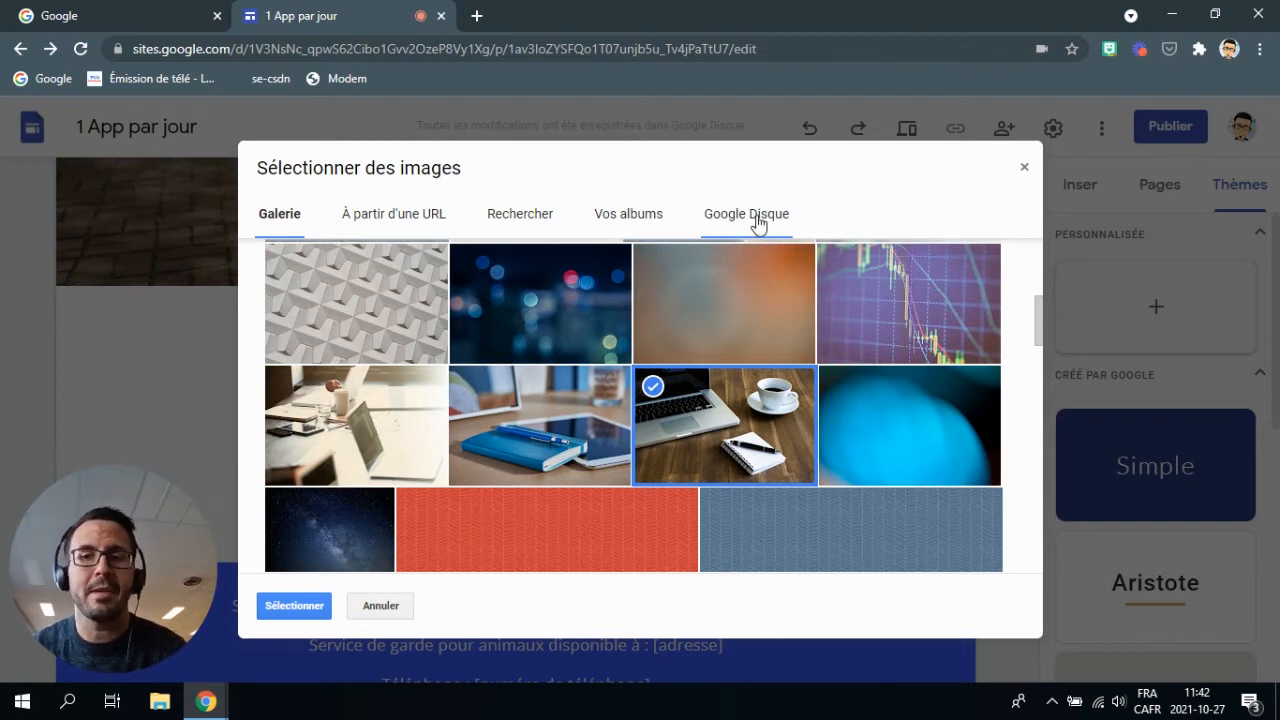
click(318, 606)
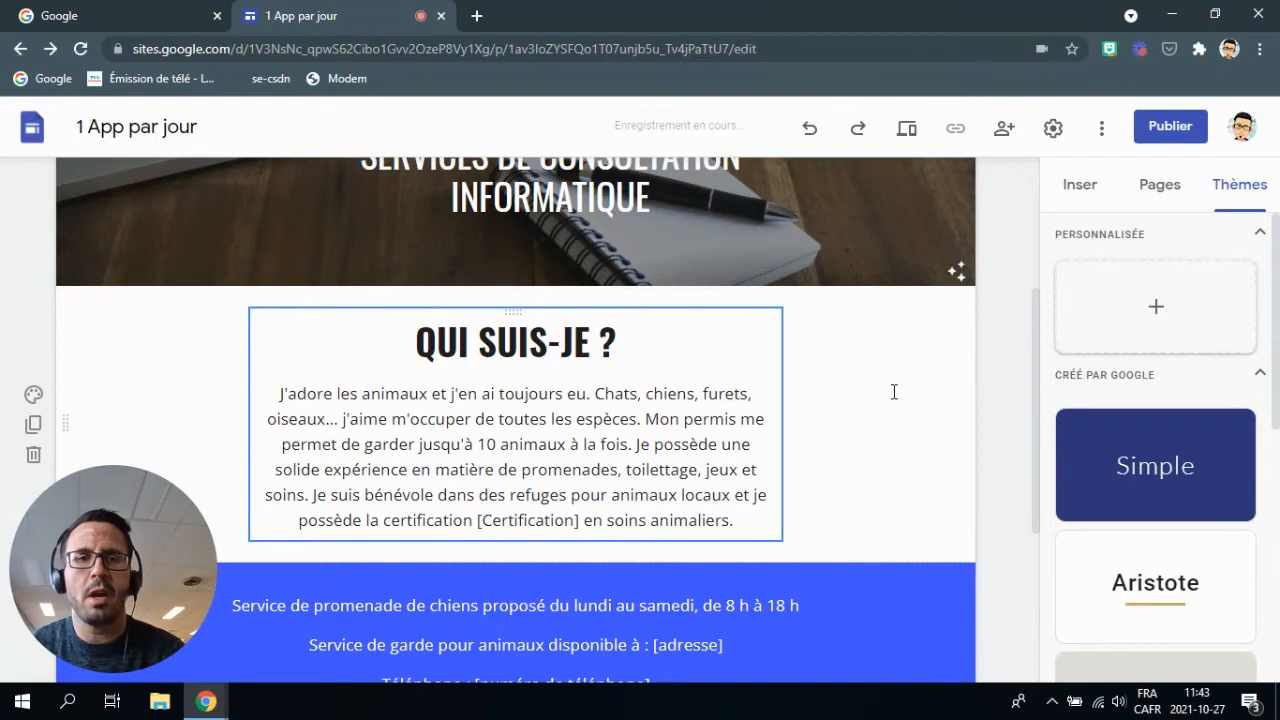
scroll(999, 393, up, 3)
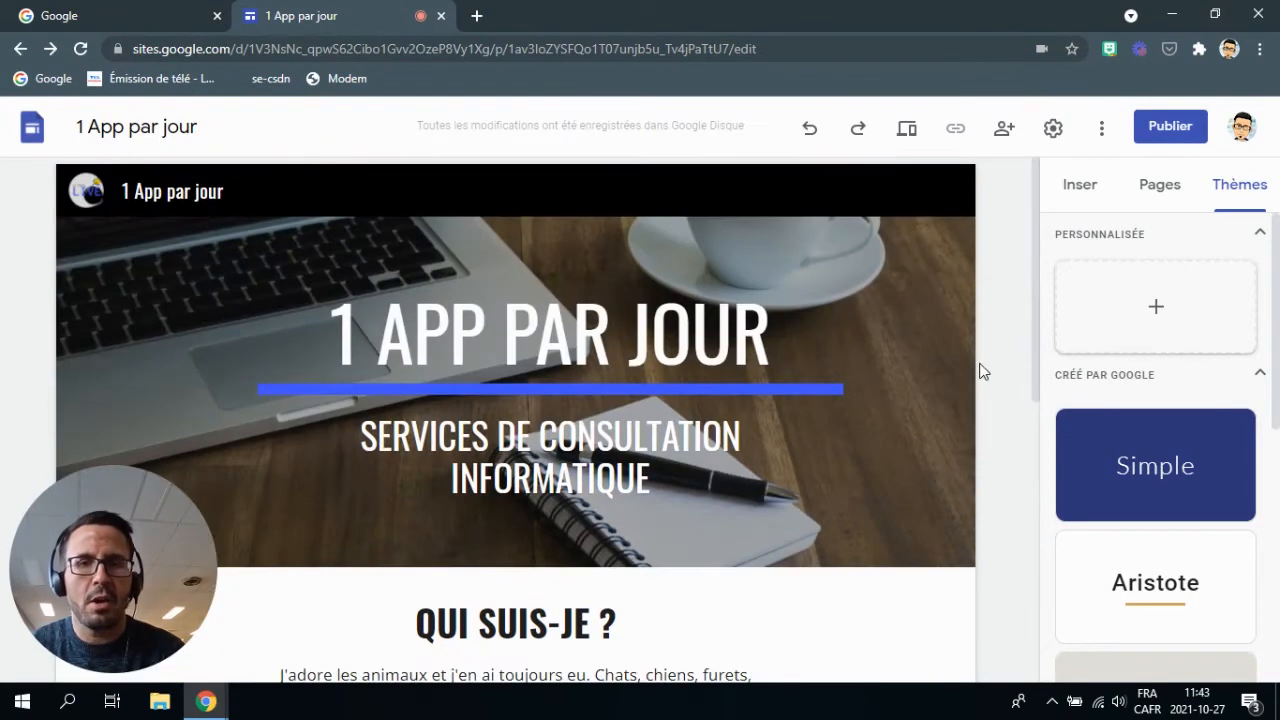
scroll(726, 343, up, 1)
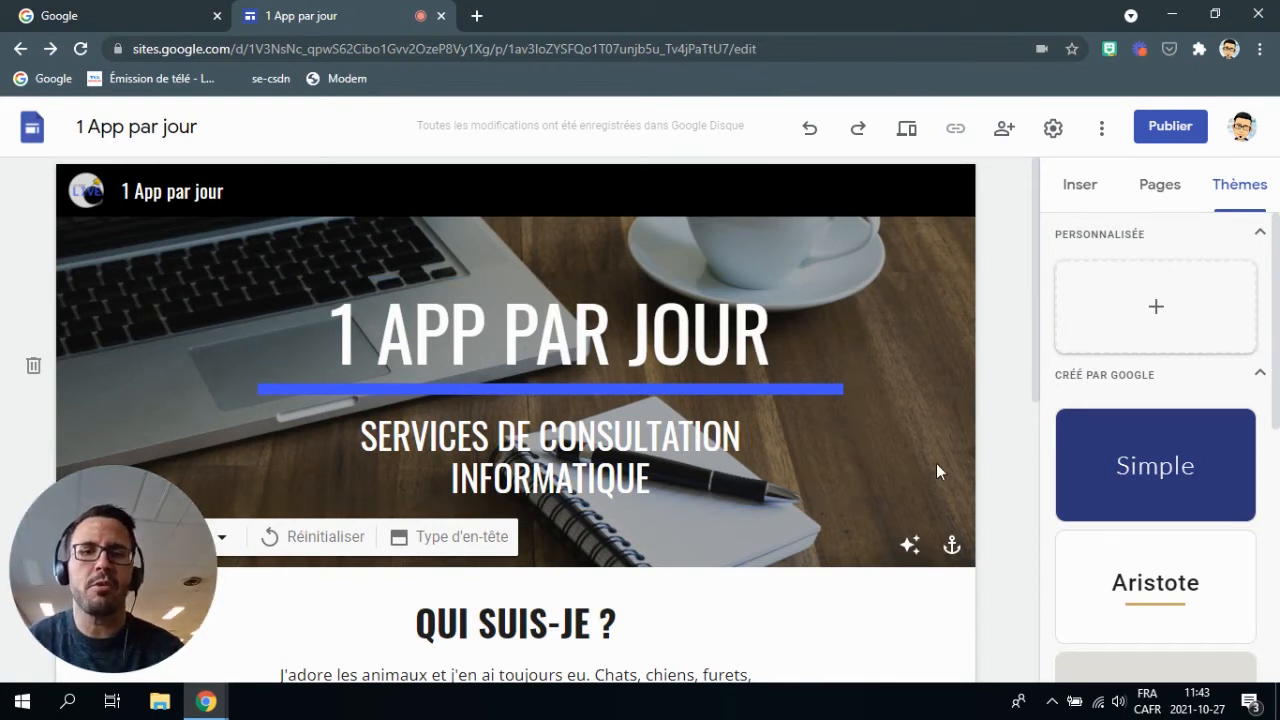
Turn the header's text readability adjustment off and back on to compare the two looks.
click(912, 548)
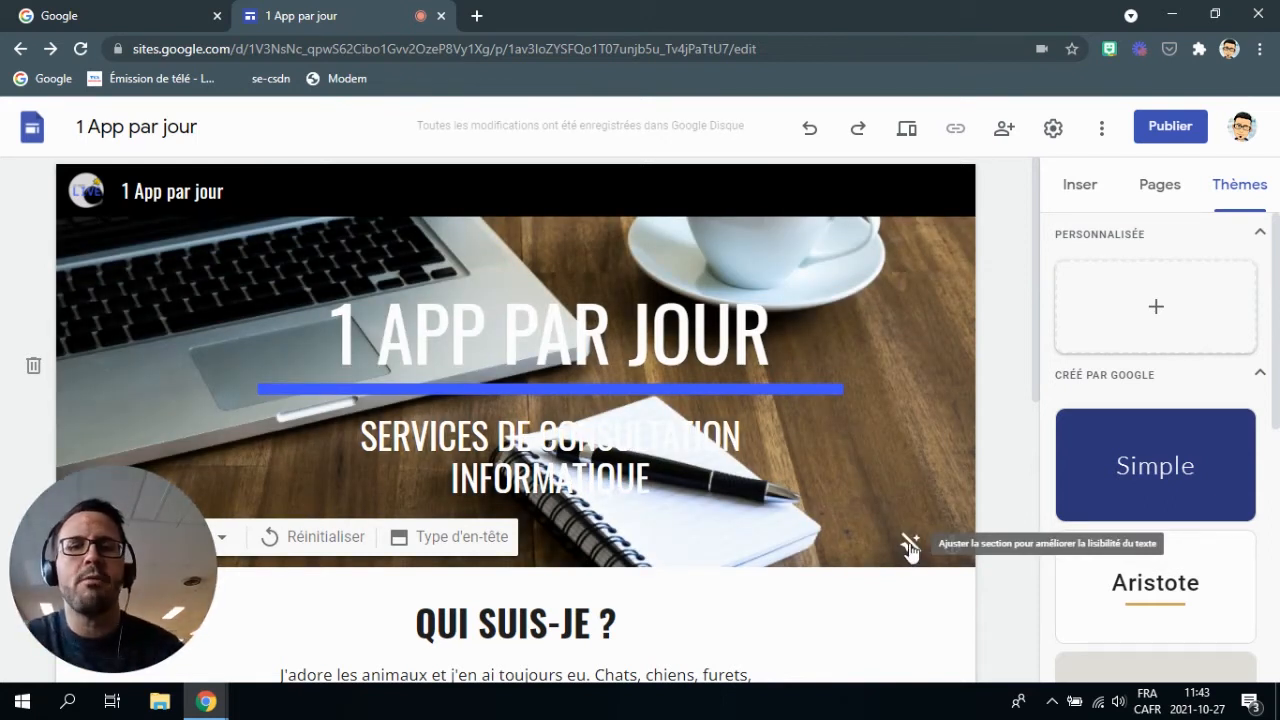
click(910, 546)
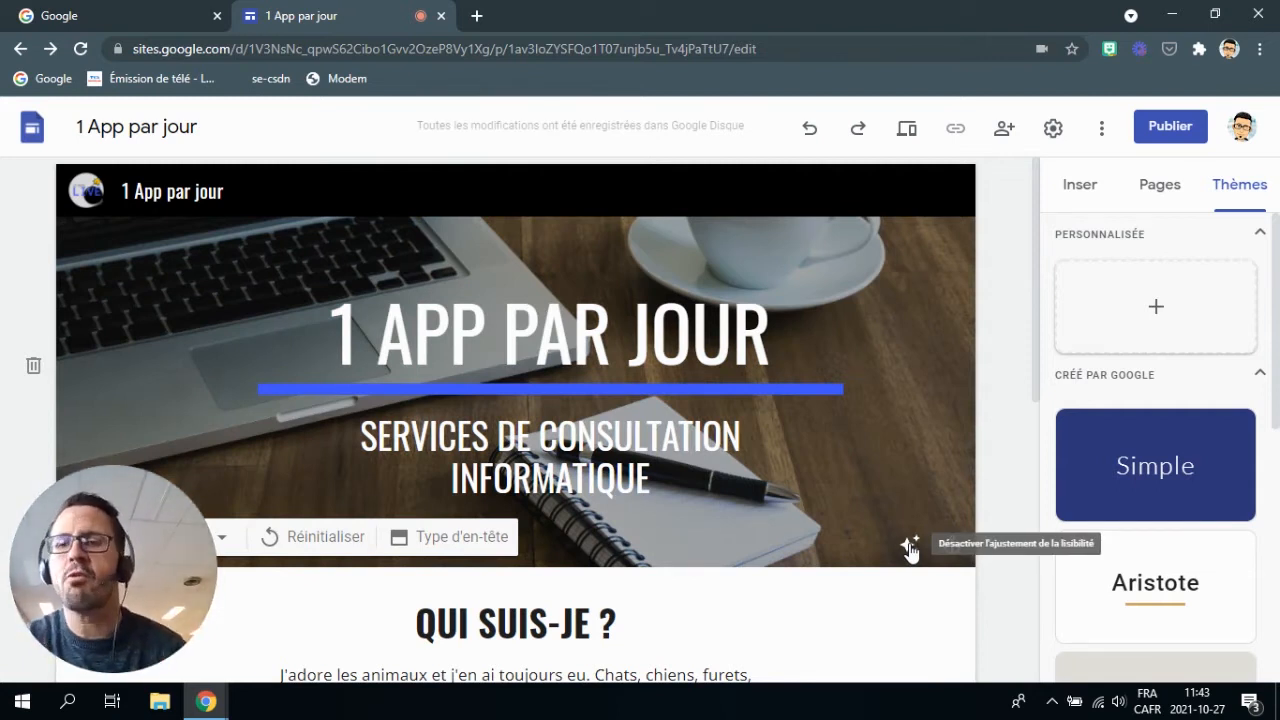
scroll(828, 418, down, 1)
scroll(830, 410, up, 1)
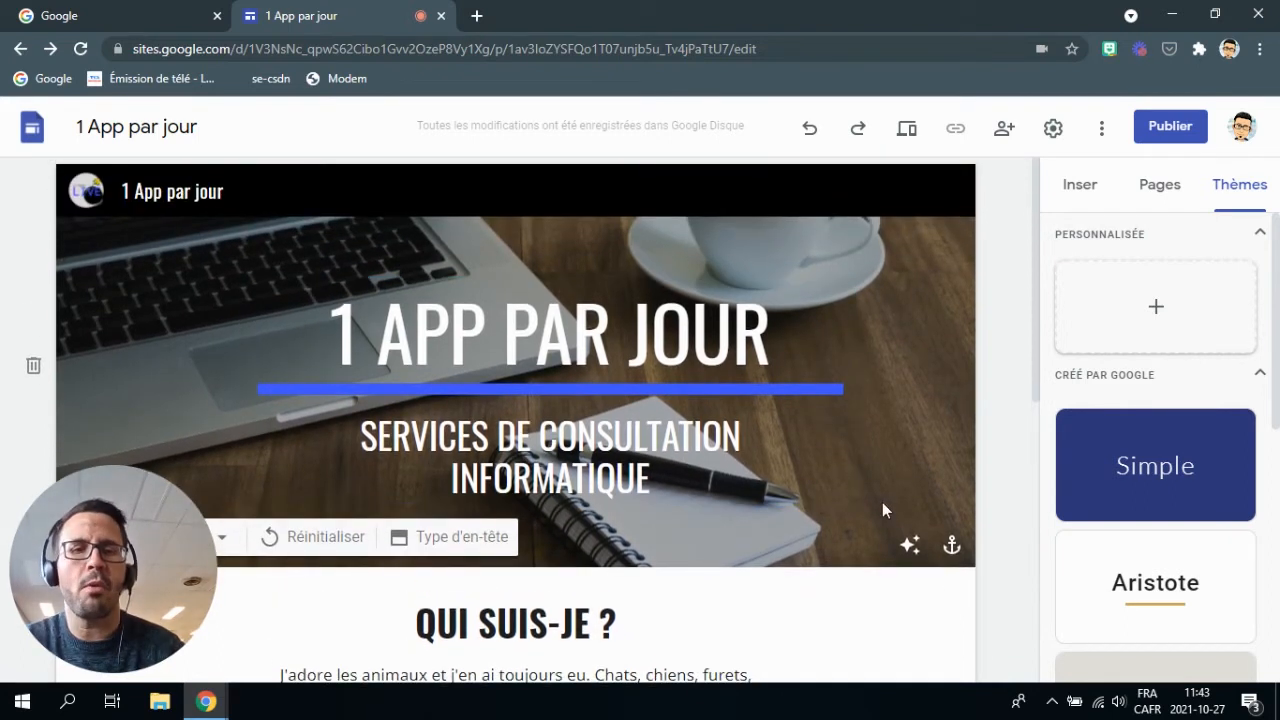
Try anchoring the header image to its top, bottom and bottom-right, and return it to centre anchoring.
click(952, 547)
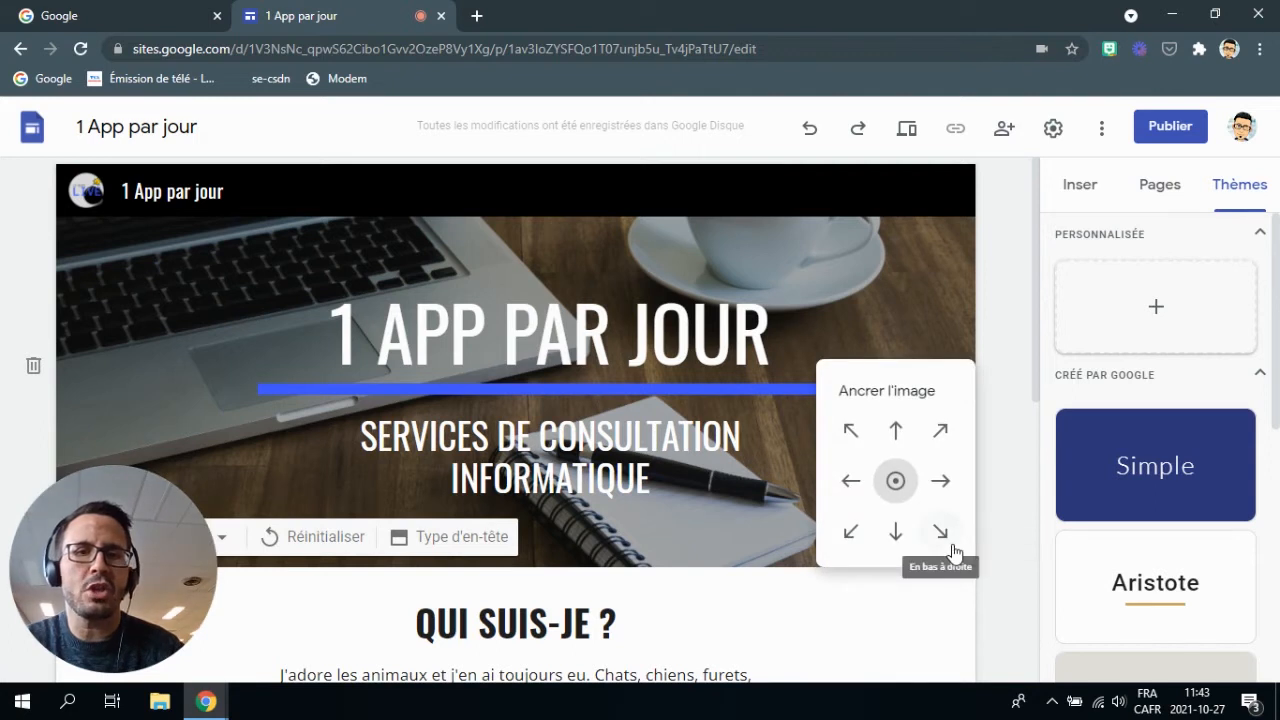
click(898, 436)
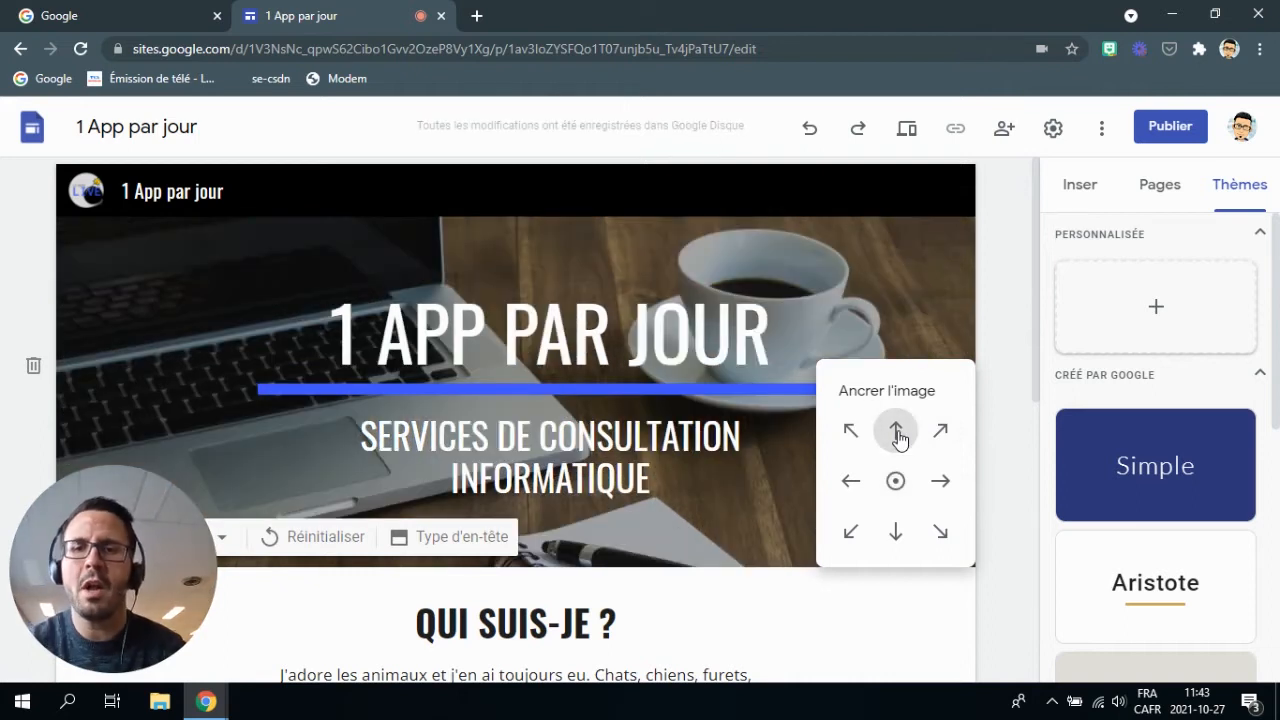
click(897, 535)
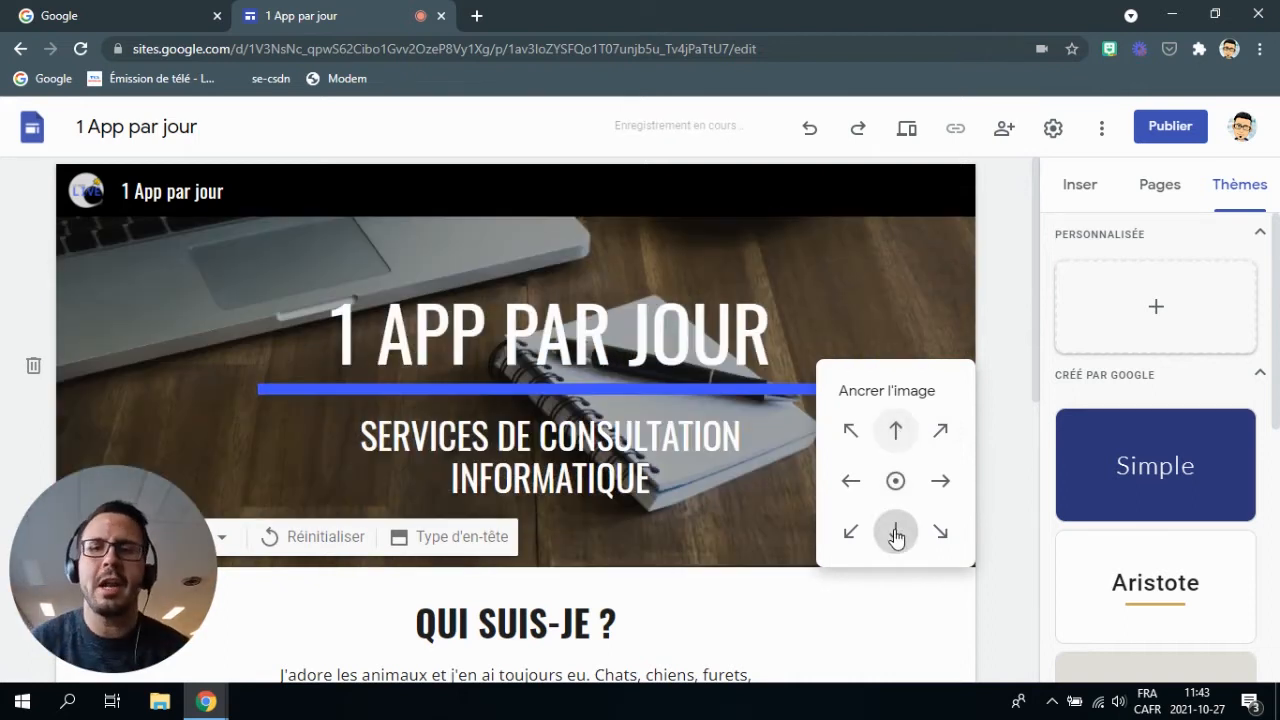
click(943, 533)
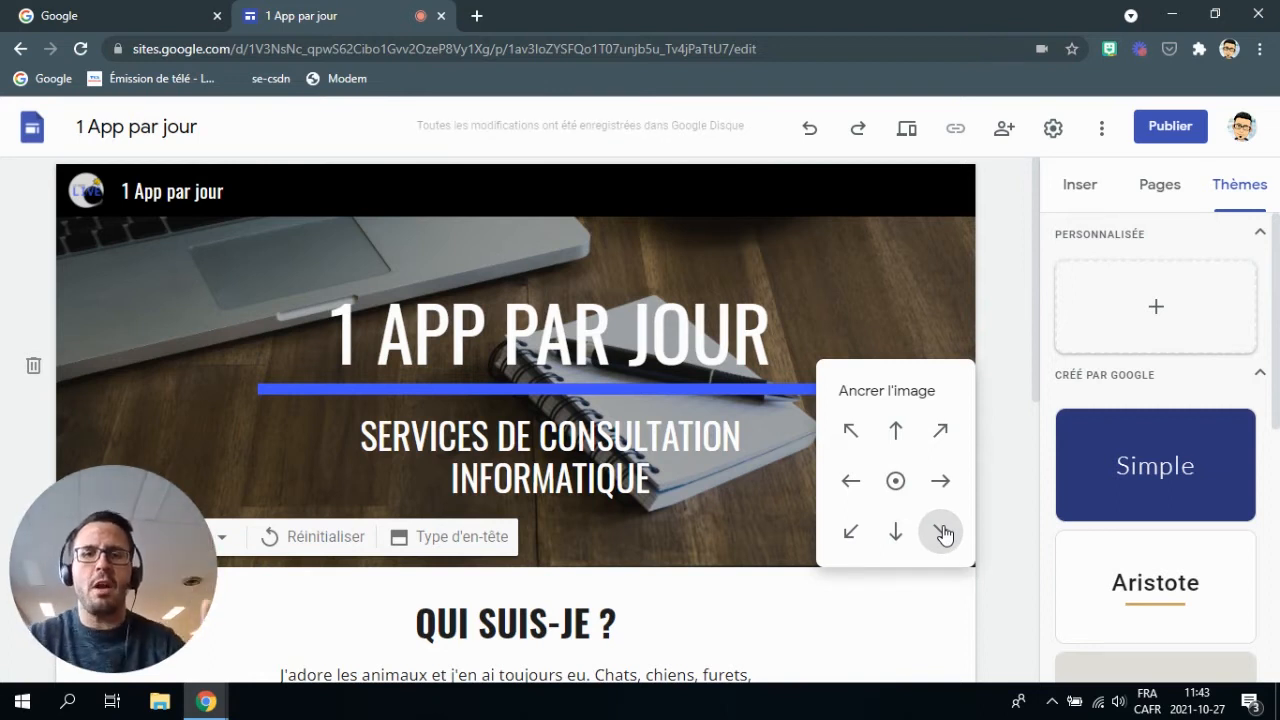
click(895, 481)
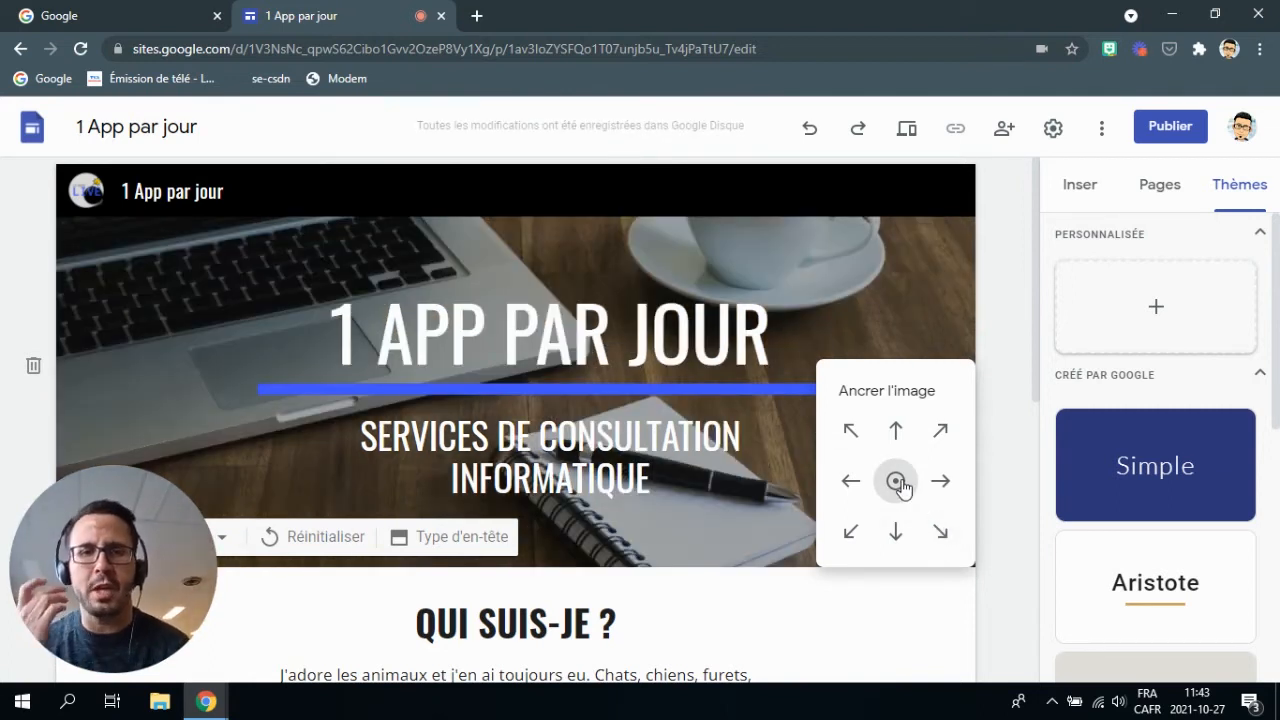
click(996, 367)
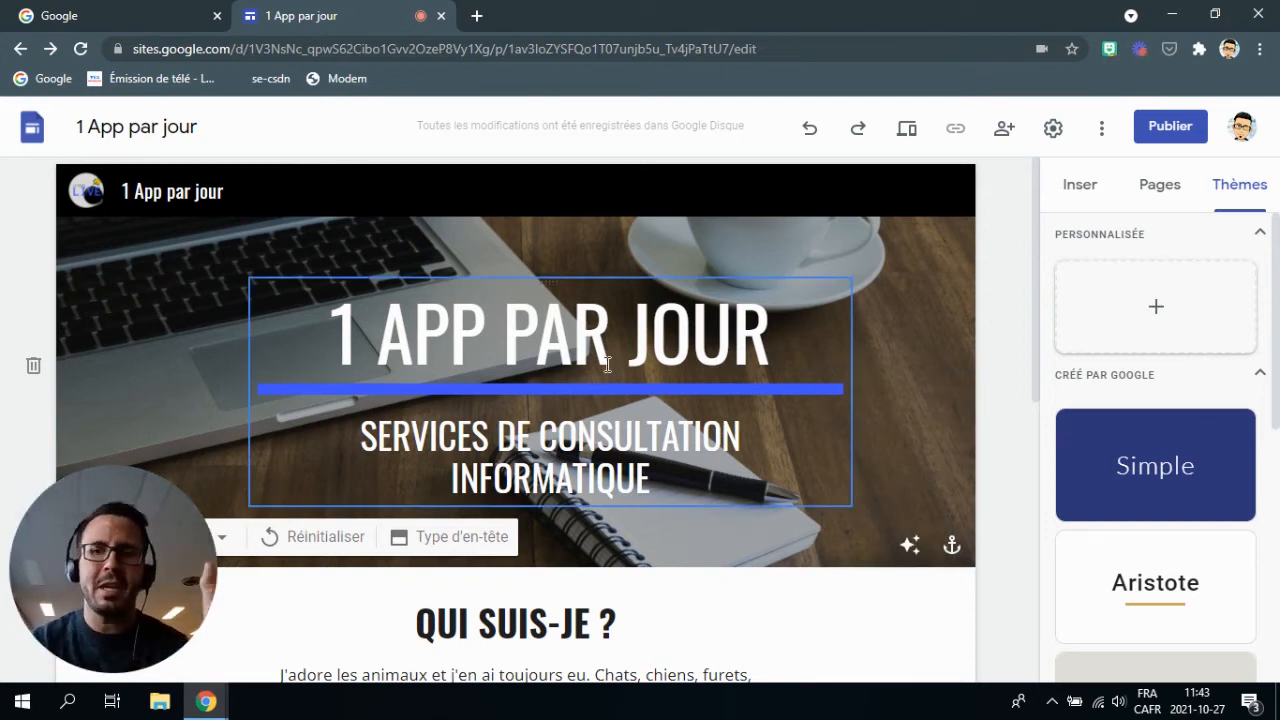
Try the Couverture, Bannière and Titre uniquement header types on the page header.
scroll(672, 368, down, 2)
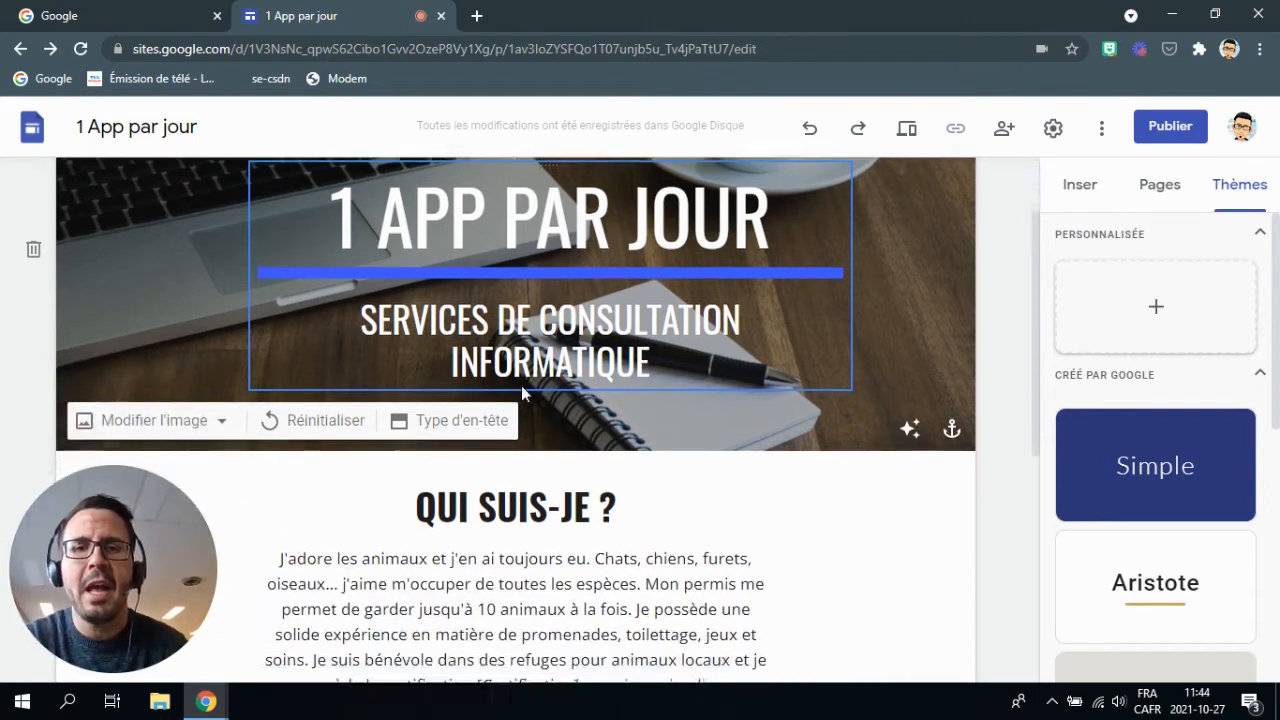
scroll(564, 359, up, 2)
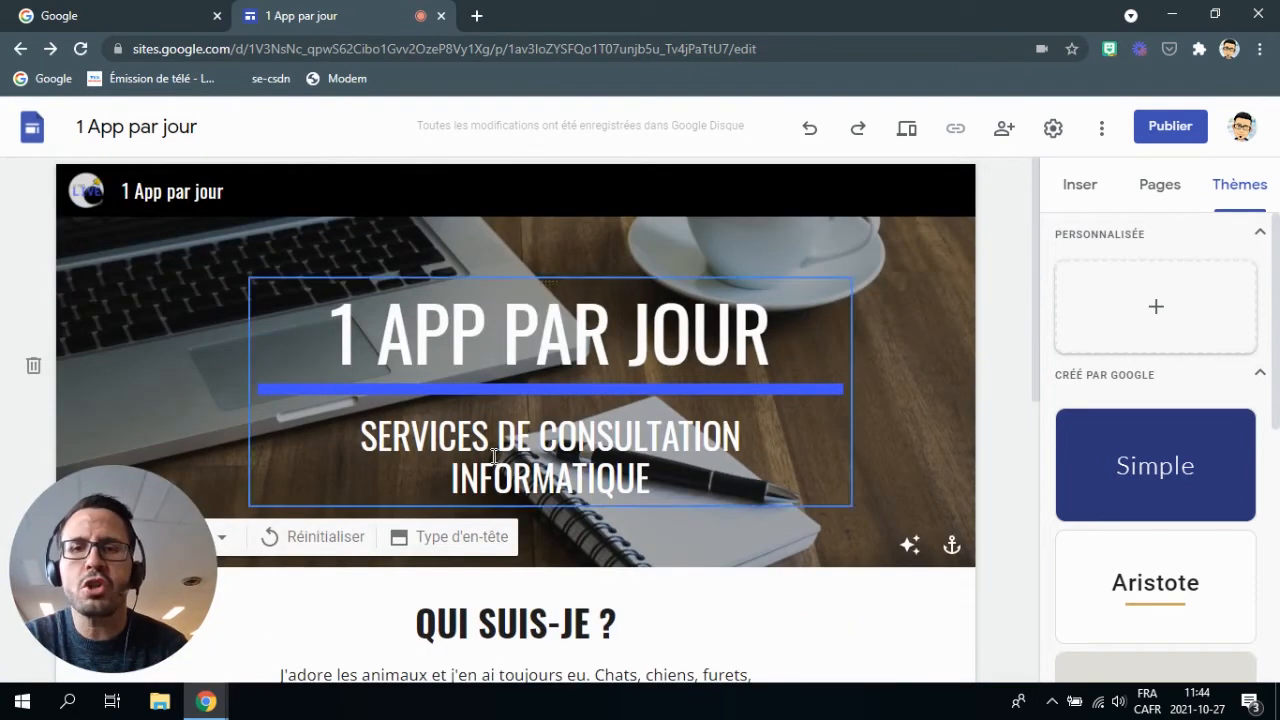
click(463, 540)
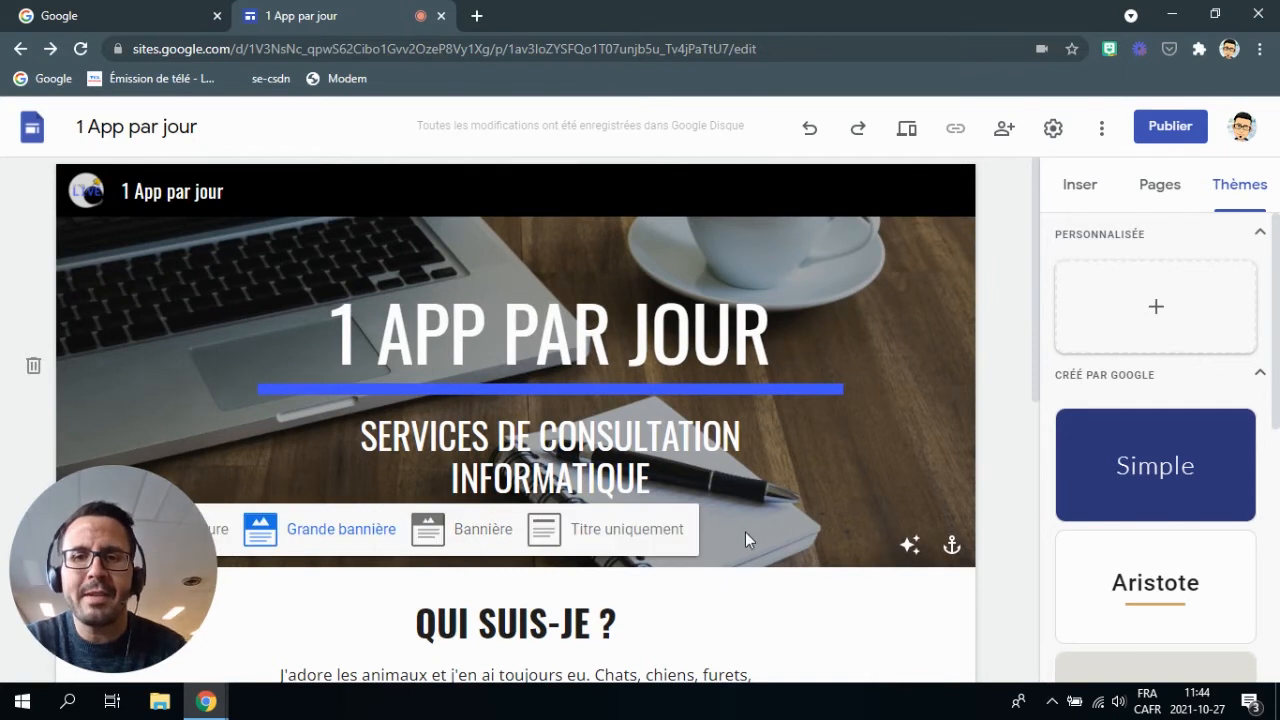
scroll(716, 533, down, 2)
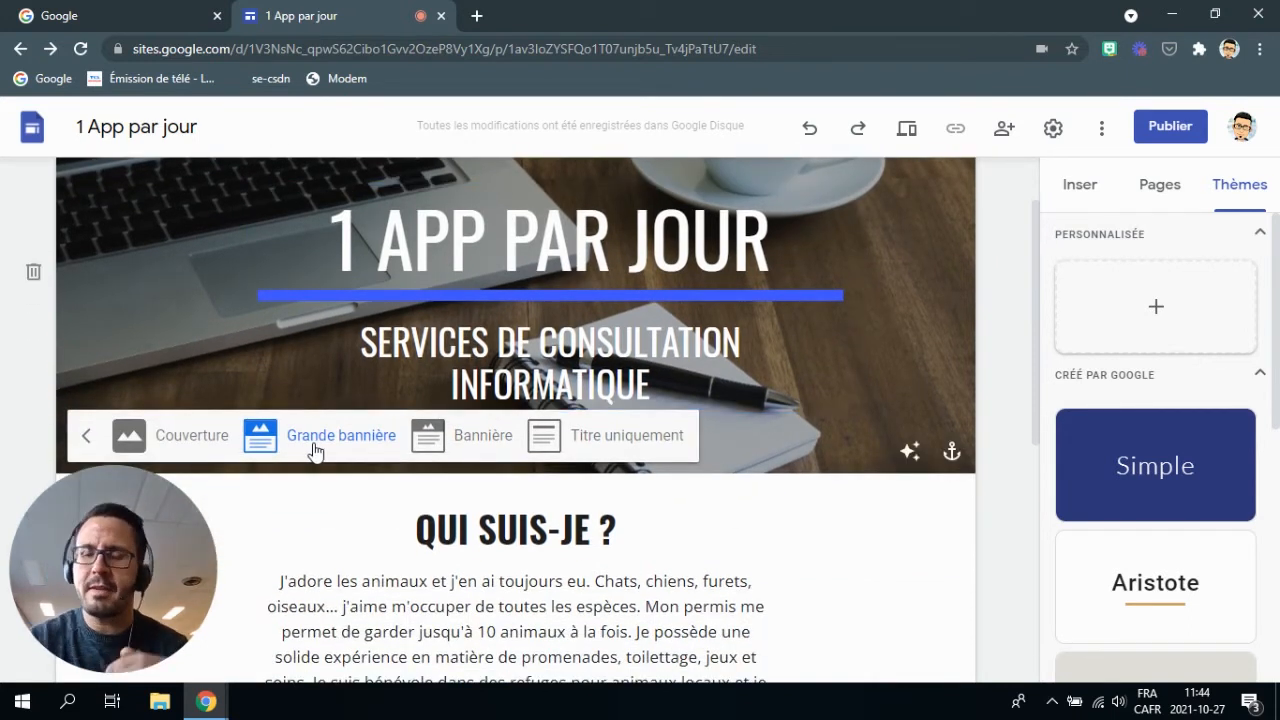
click(215, 437)
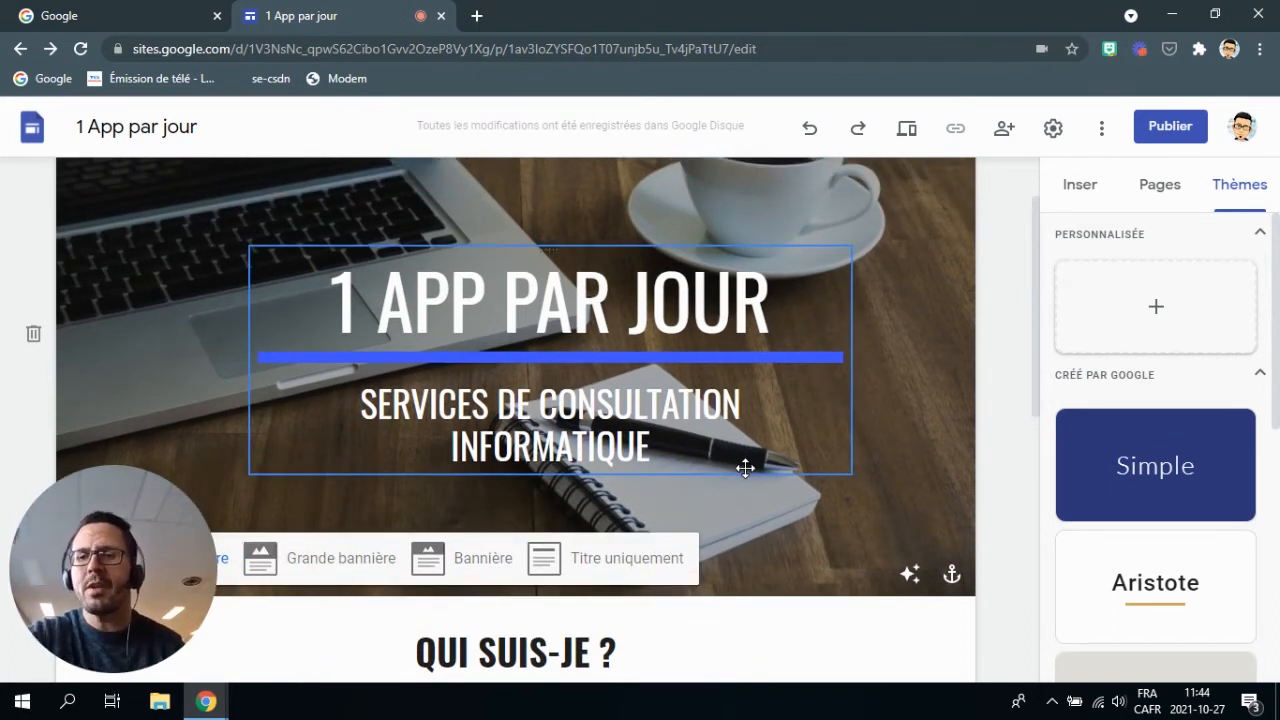
click(485, 565)
scroll(672, 492, up, 1)
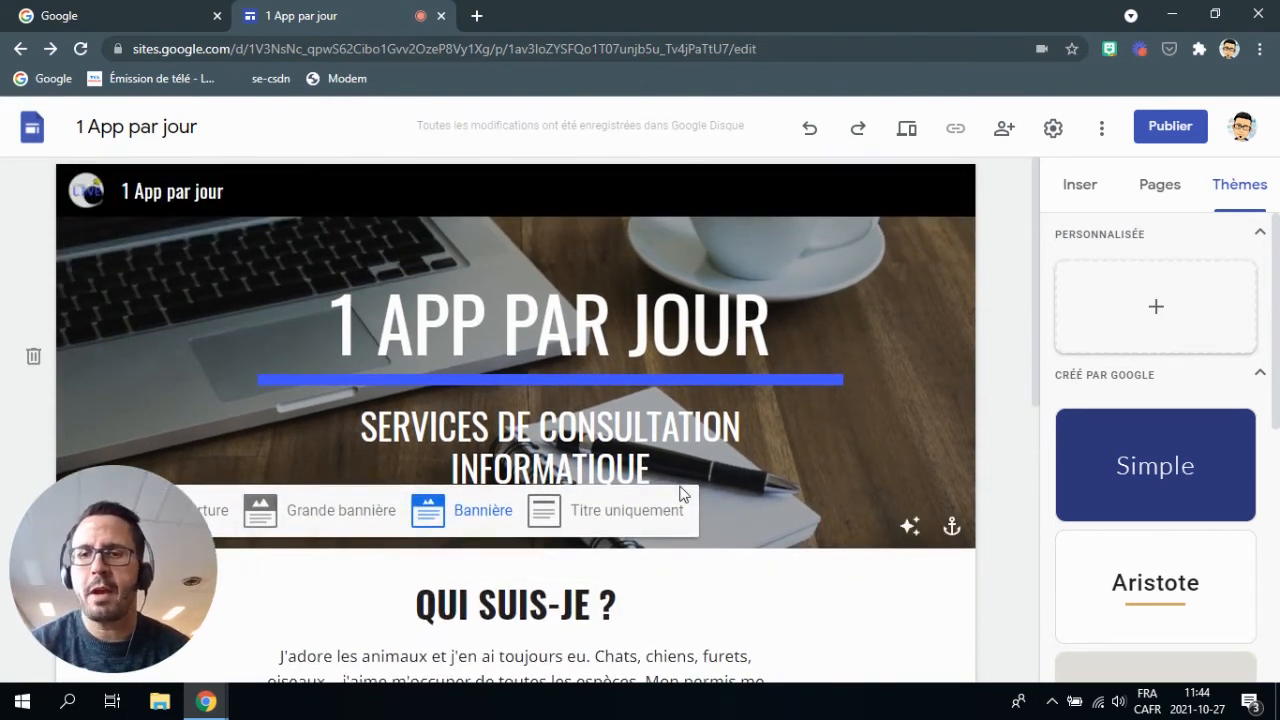
click(621, 515)
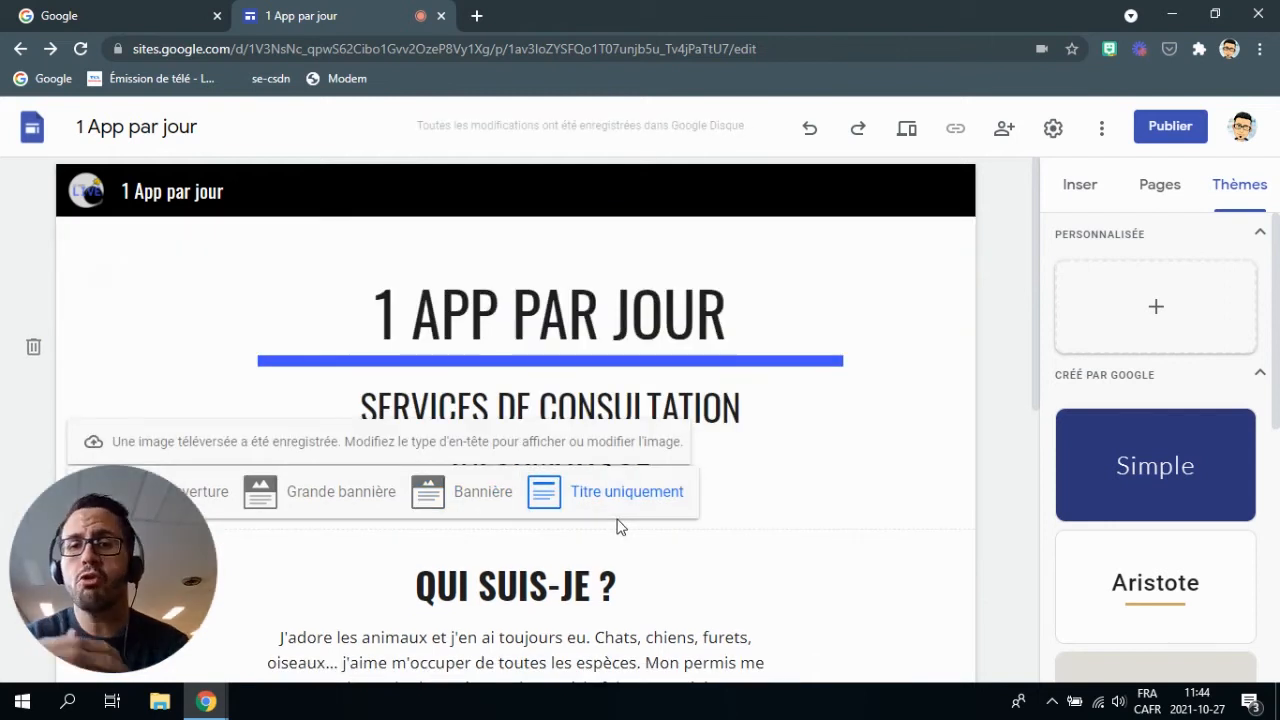
scroll(689, 437, down, 2)
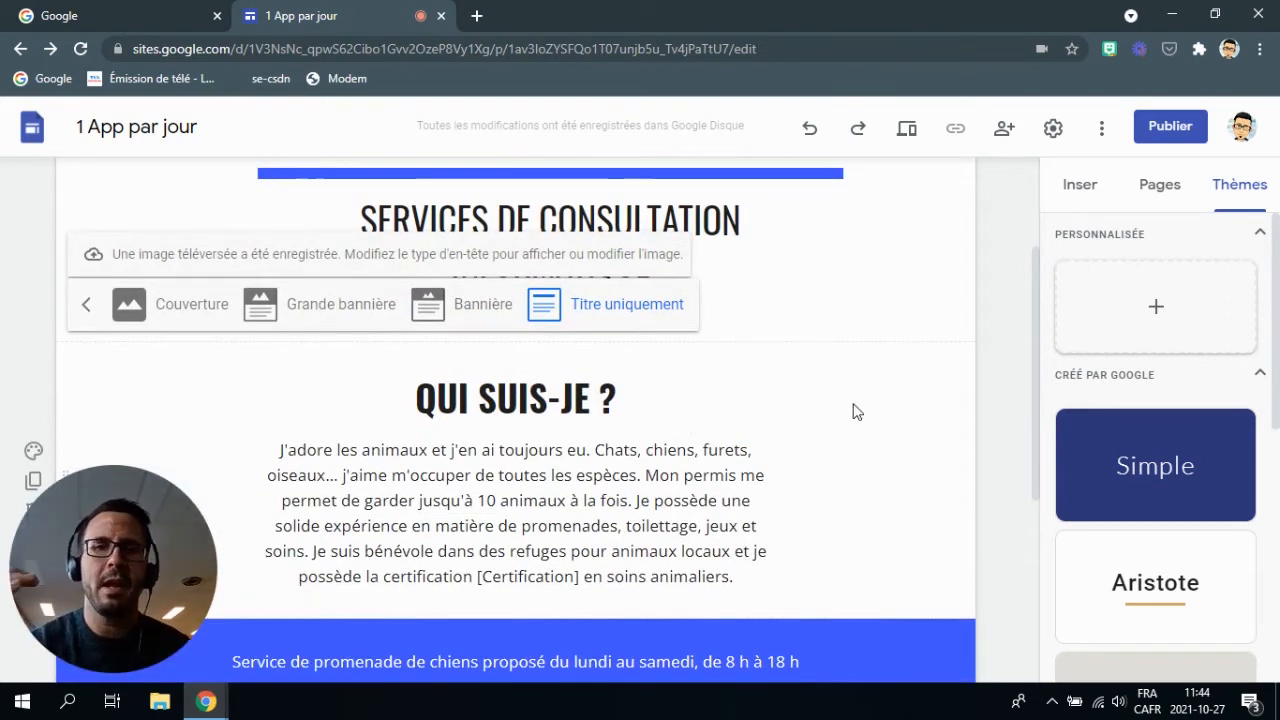
scroll(840, 404, up, 2)
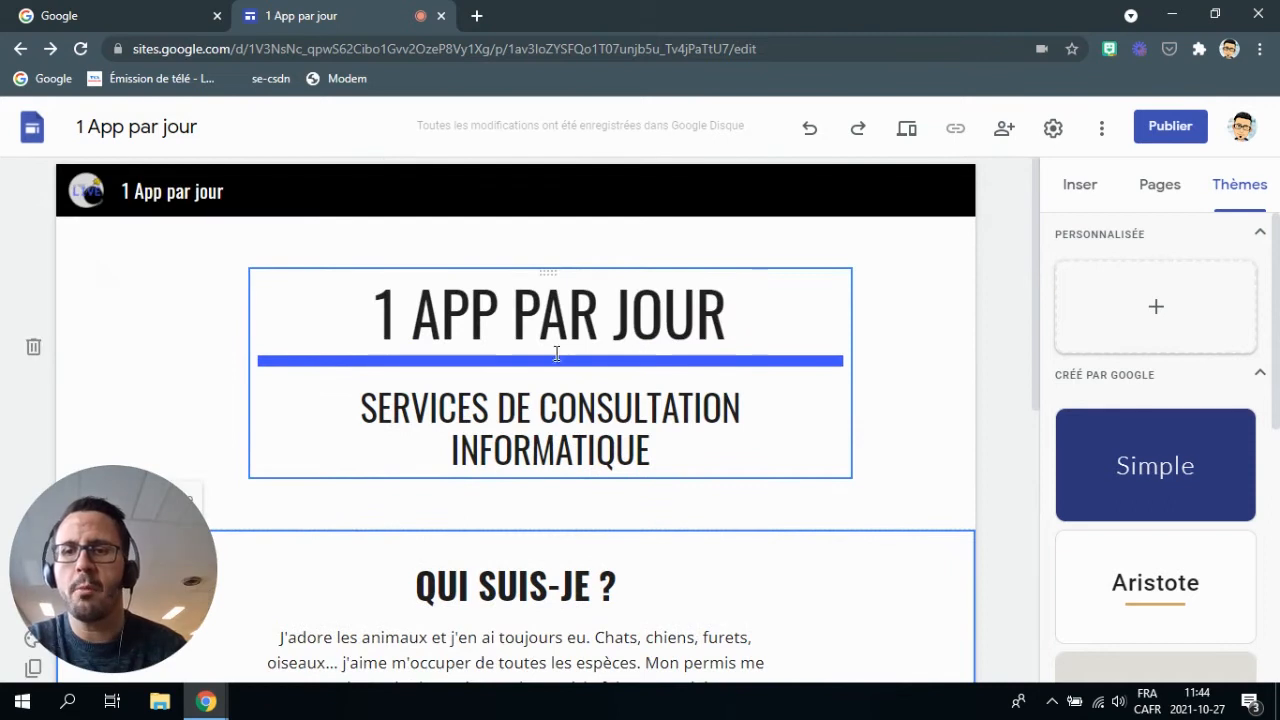
Set the page's header type to Bannière.
scroll(534, 371, down, 2)
scroll(292, 315, up, 2)
scroll(292, 315, down, 1)
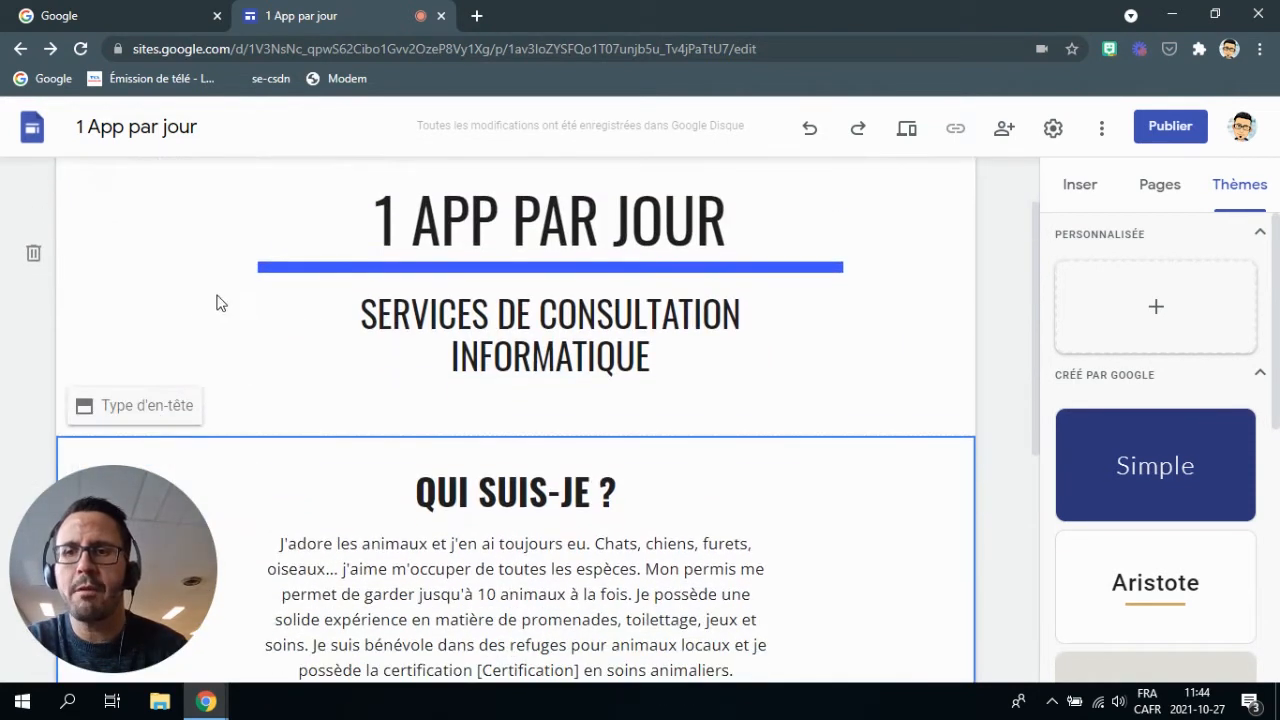
click(168, 405)
click(489, 410)
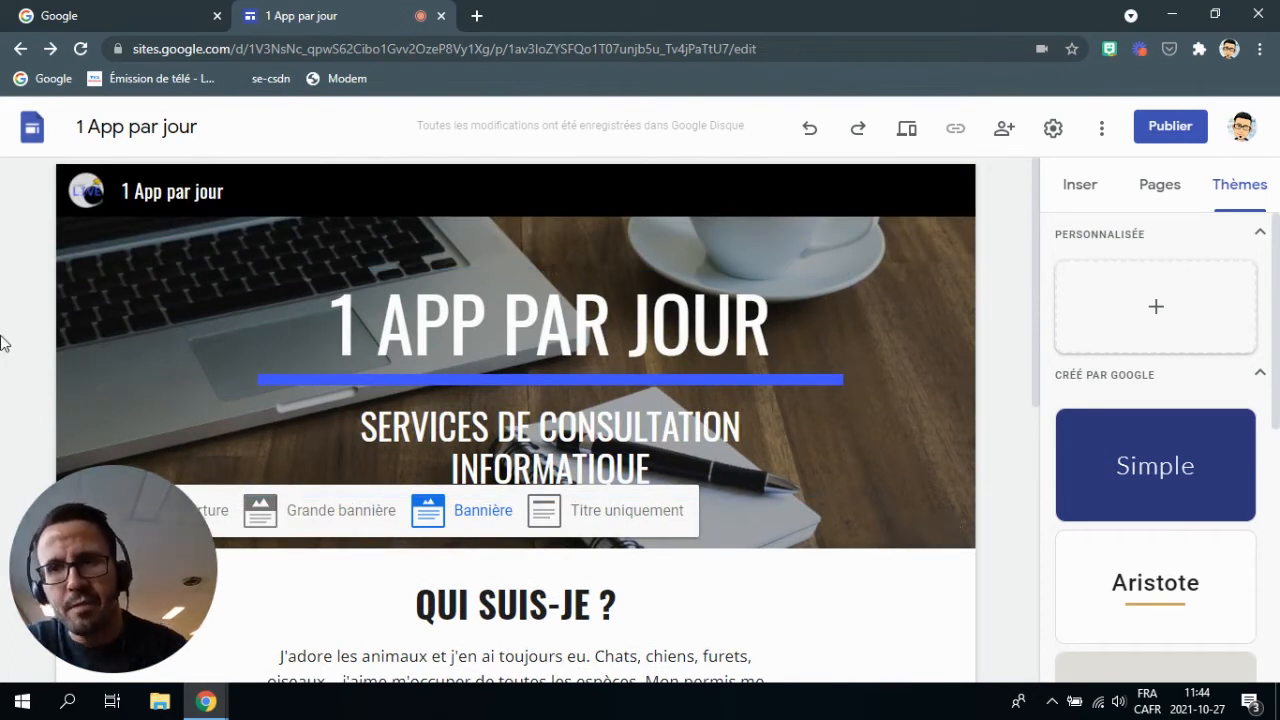
click(30, 261)
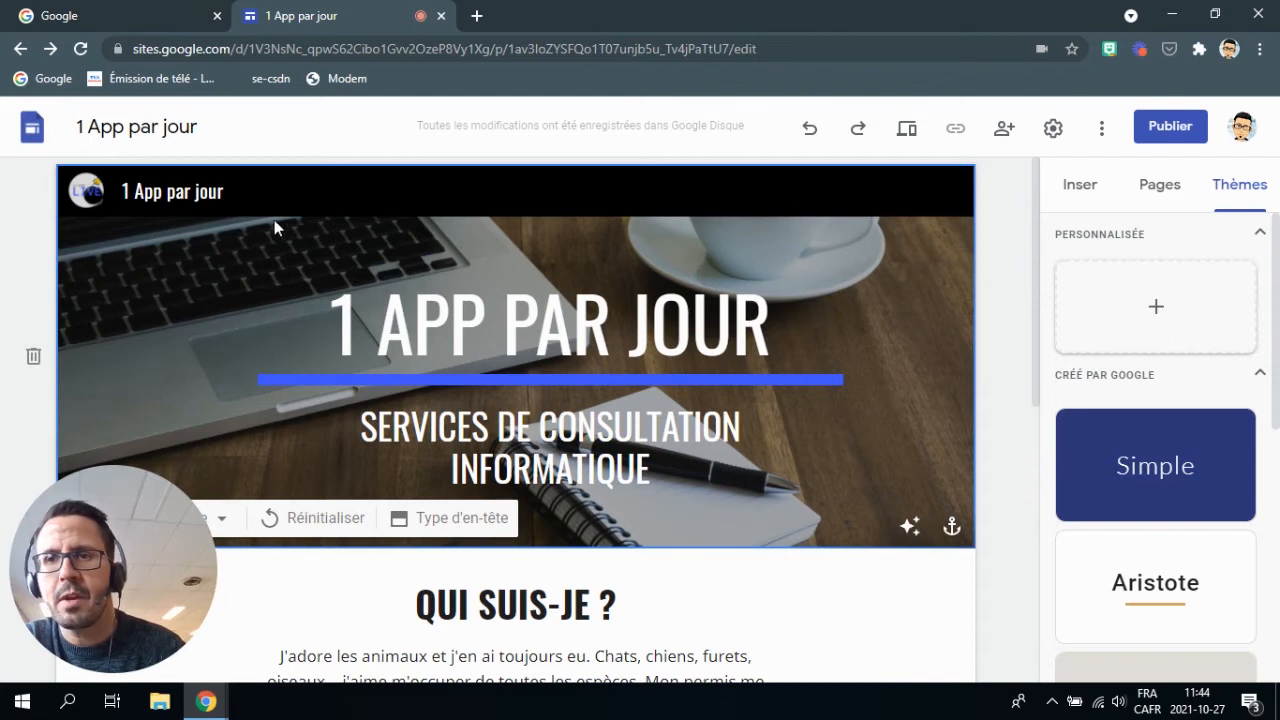
scroll(290, 230, down, 3)
scroll(475, 291, up, 3)
scroll(757, 272, down, 2)
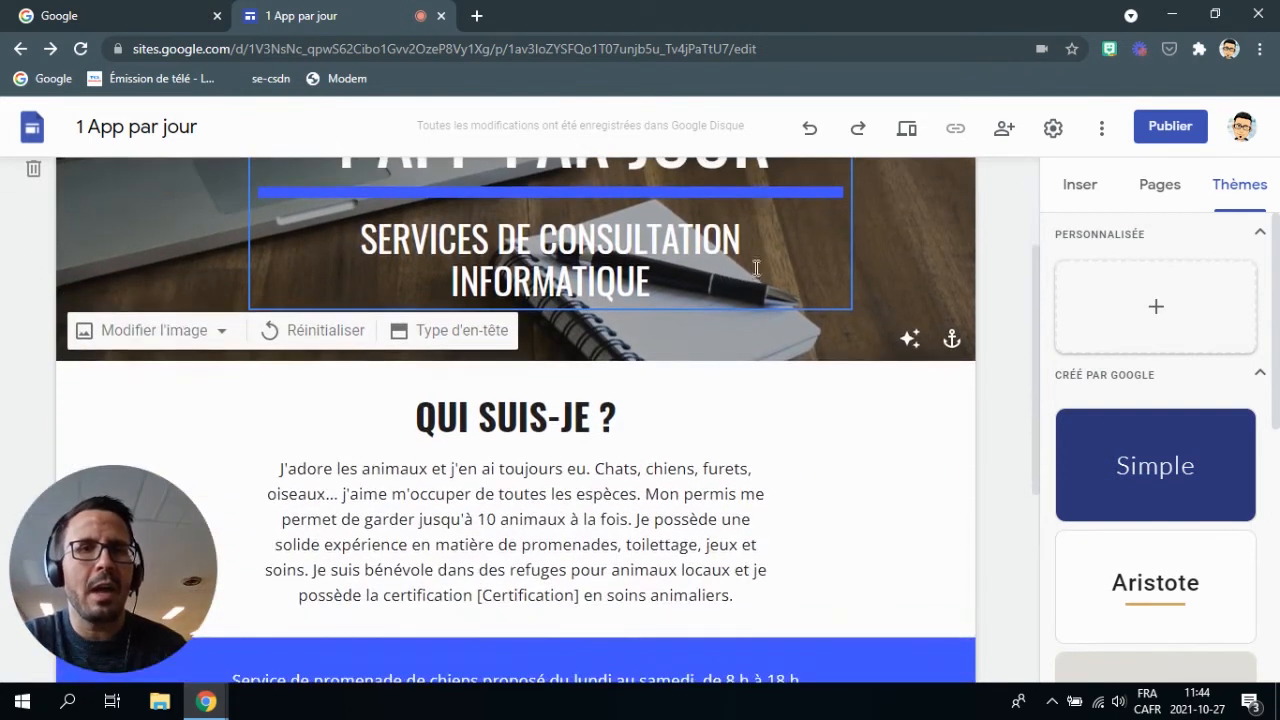
Duplicate the "Qui suis-je ?" section below the header.
scroll(759, 260, down, 2)
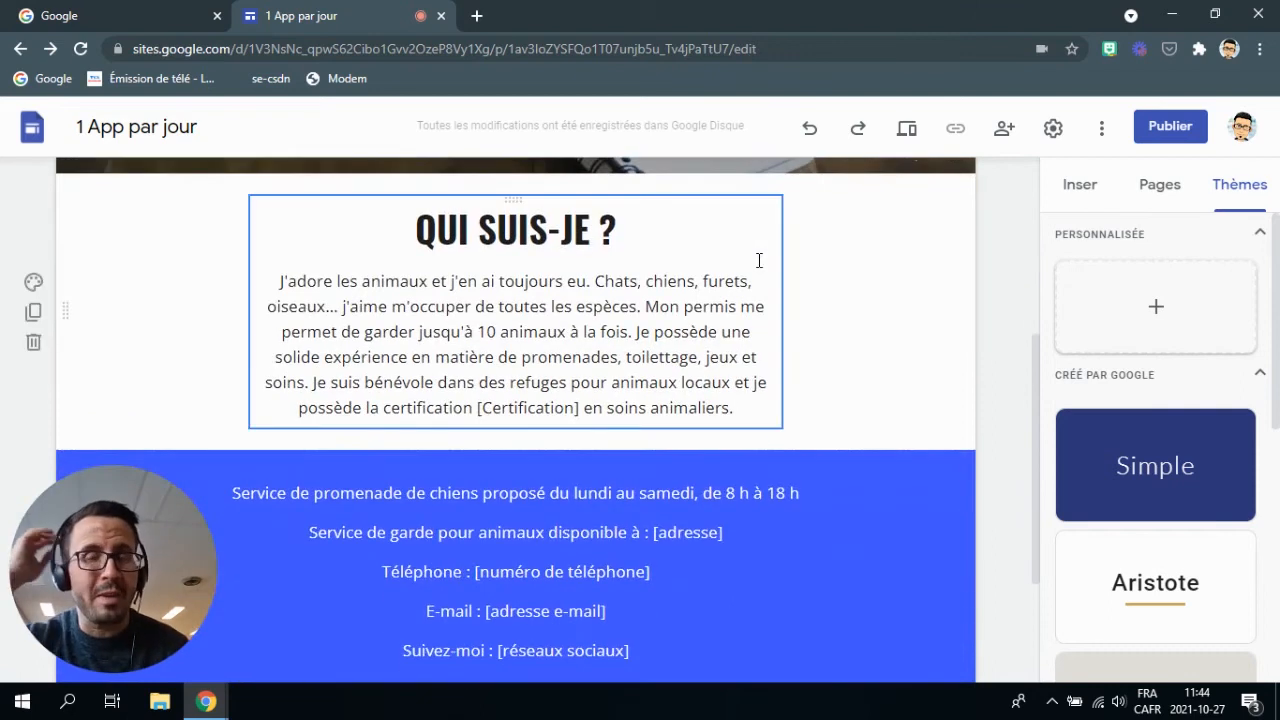
scroll(758, 261, up, 1)
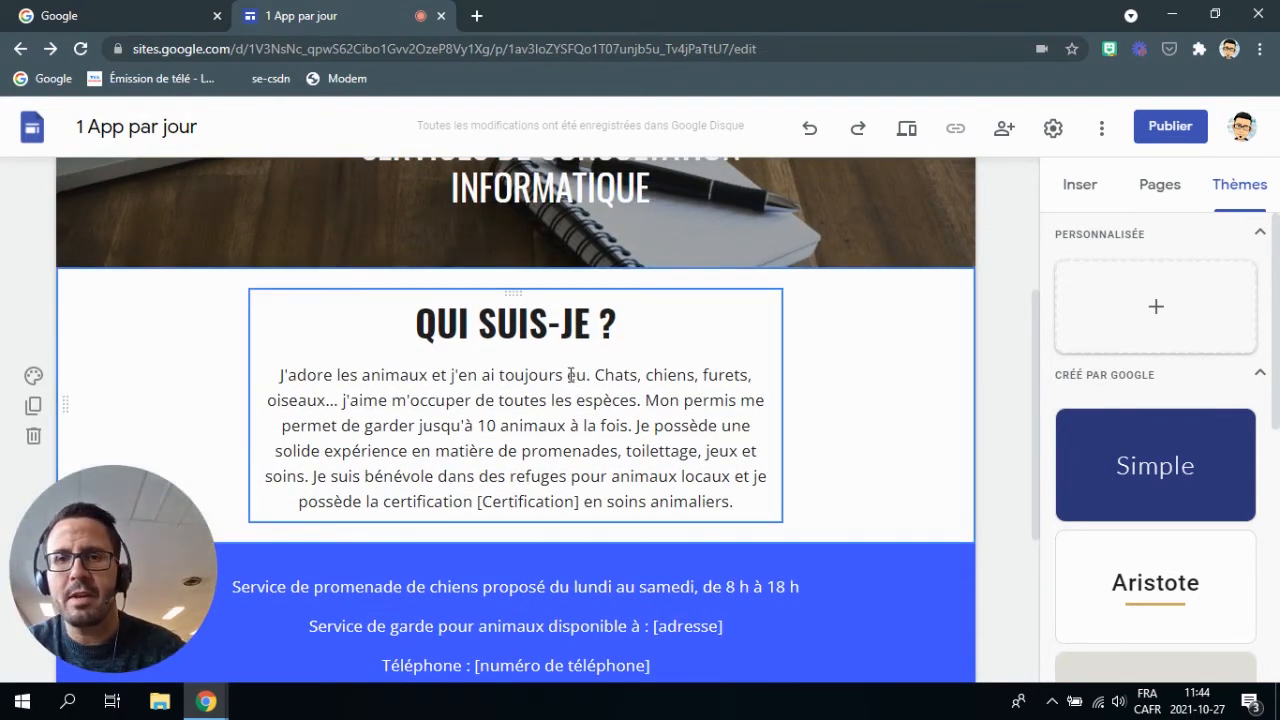
scroll(560, 380, down, 1)
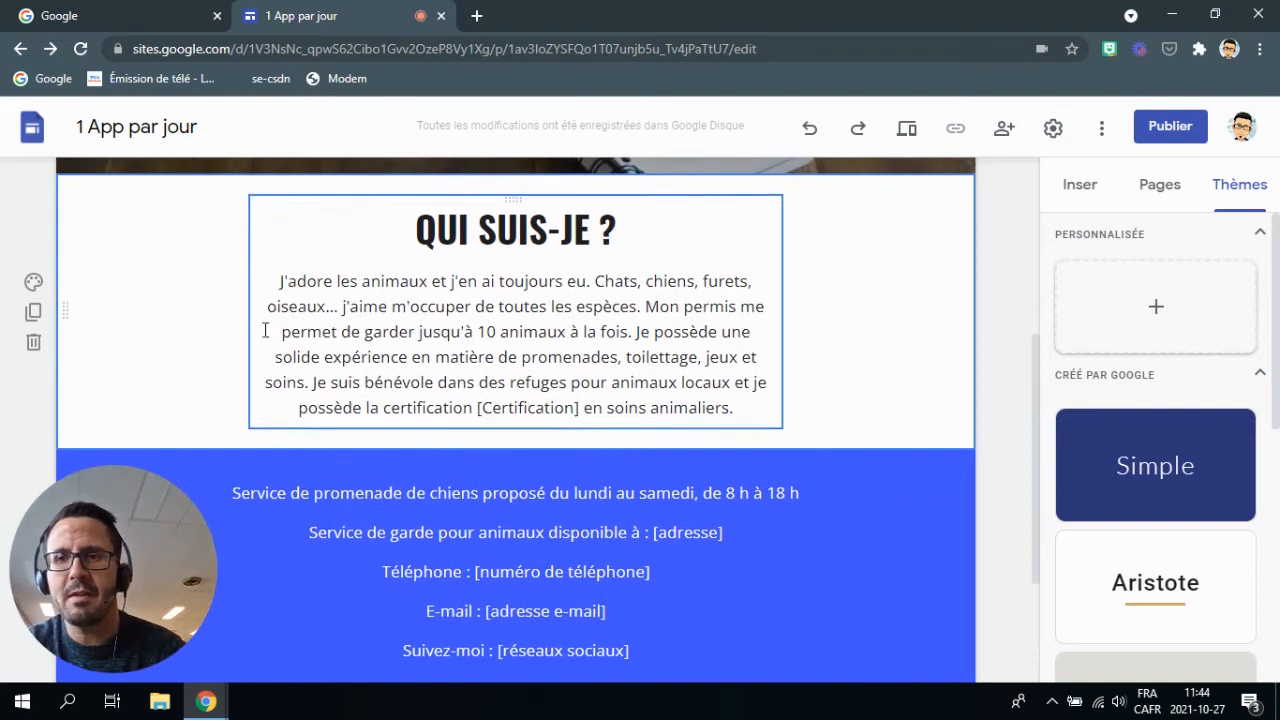
click(33, 314)
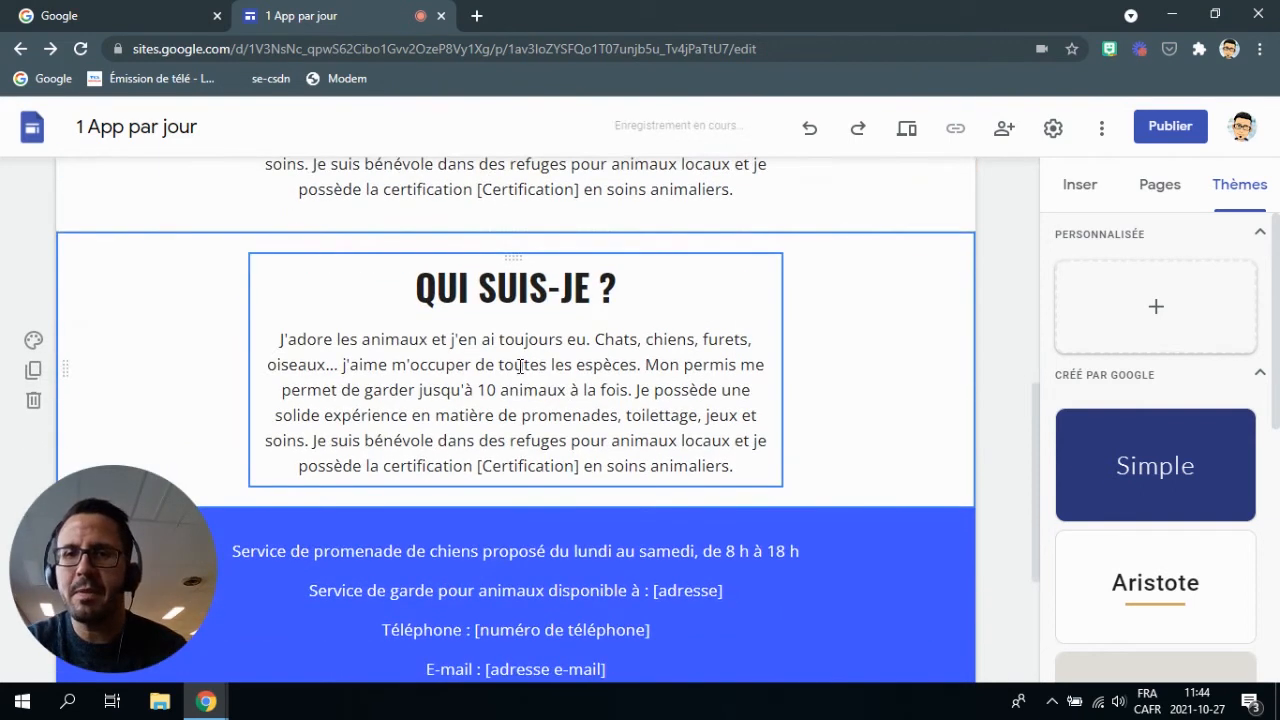
scroll(478, 297, up, 3)
scroll(480, 340, down, 3)
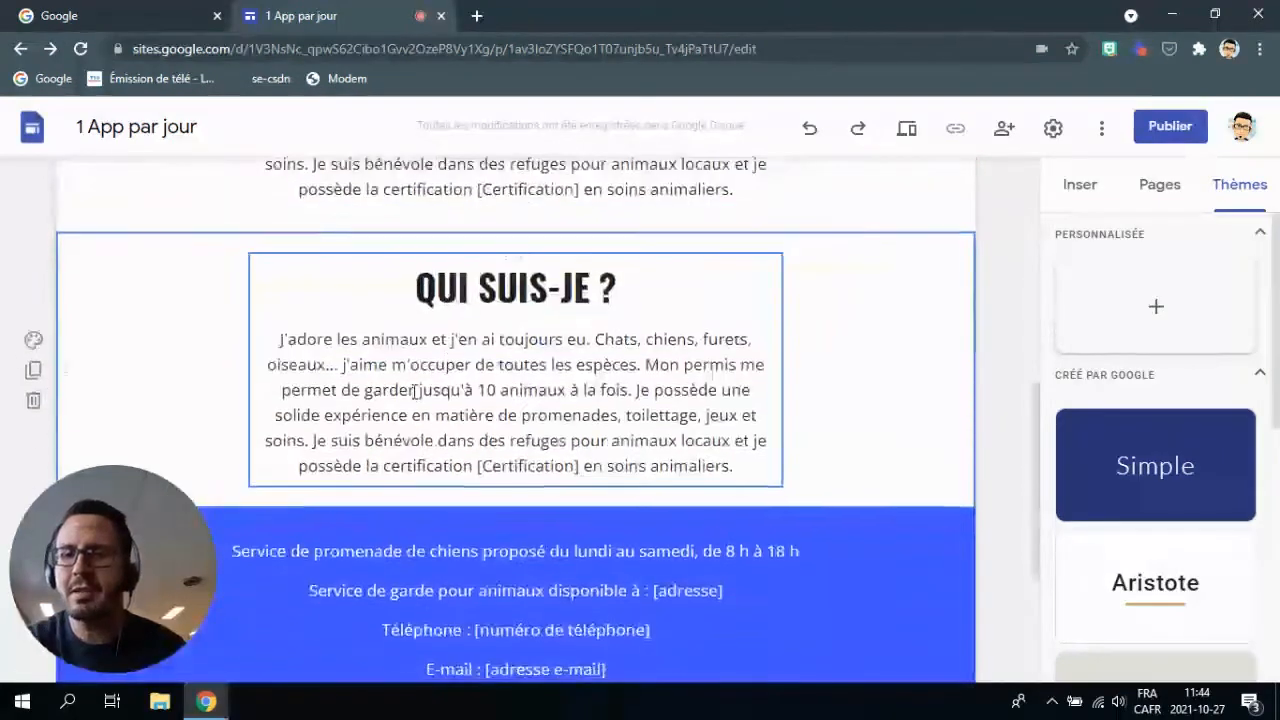
Review the duplicated "Qui suis-je ?" section and delete it from the page.
click(366, 294)
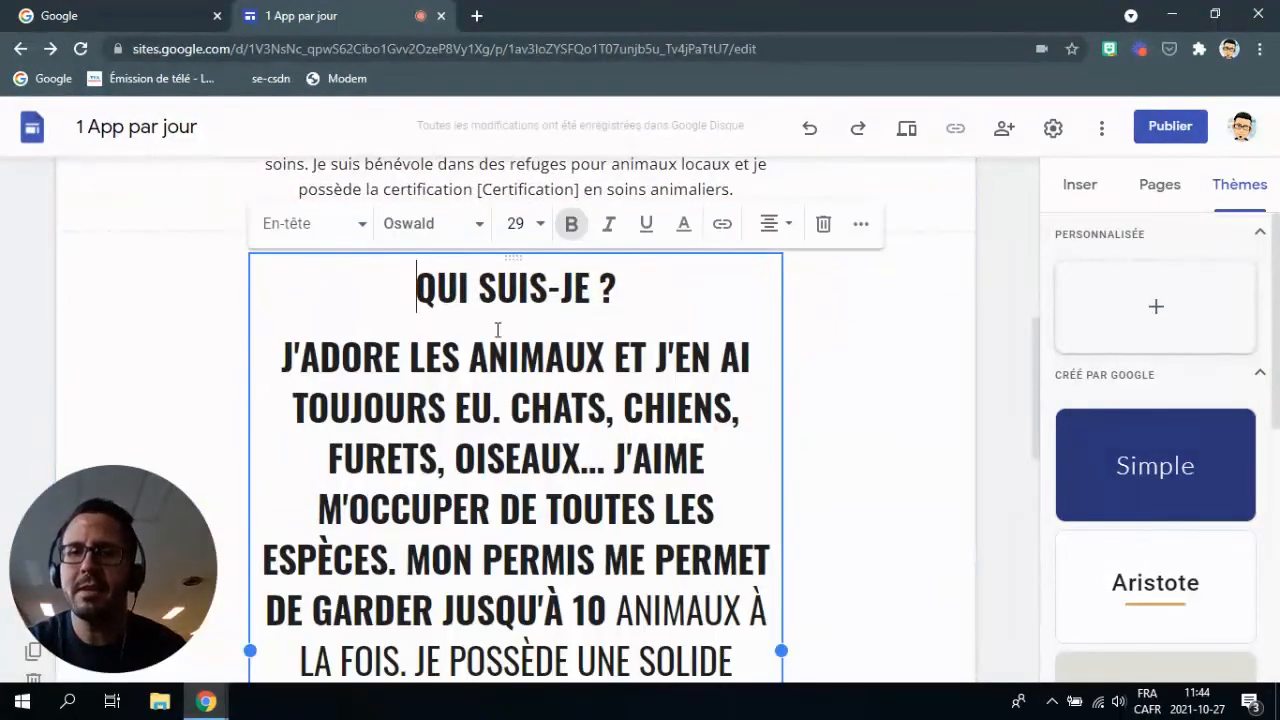
click(858, 378)
scroll(685, 391, up, 1)
scroll(685, 391, up, 2)
scroll(675, 375, down, 3)
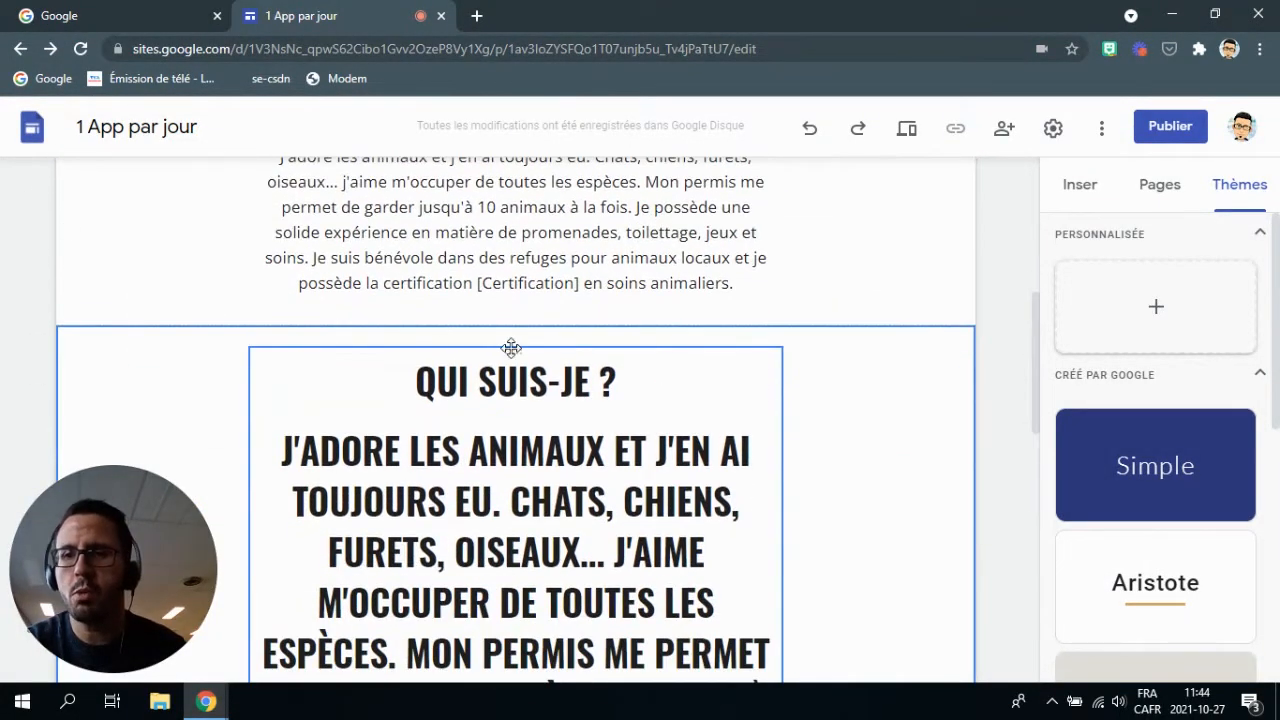
scroll(251, 371, down, 3)
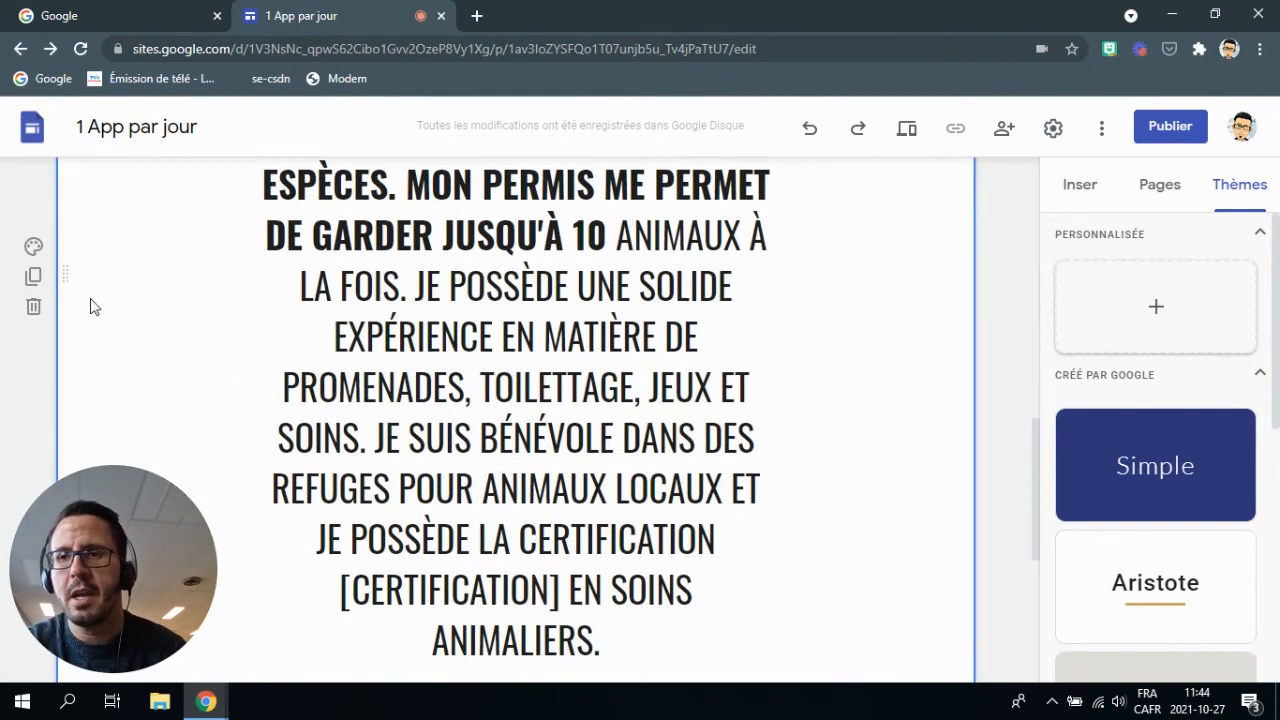
click(34, 311)
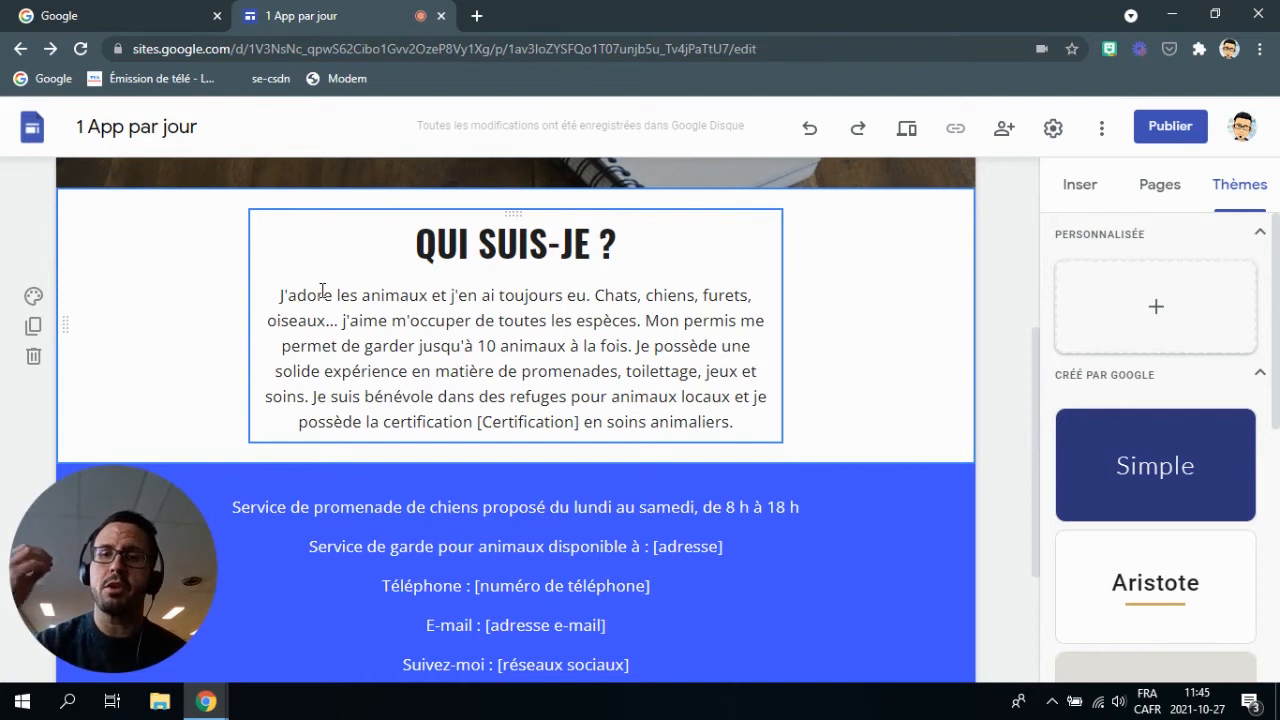
Try the Style 1, Style 2 and Style 3 section colours on the "Qui suis-je ?" section.
click(33, 300)
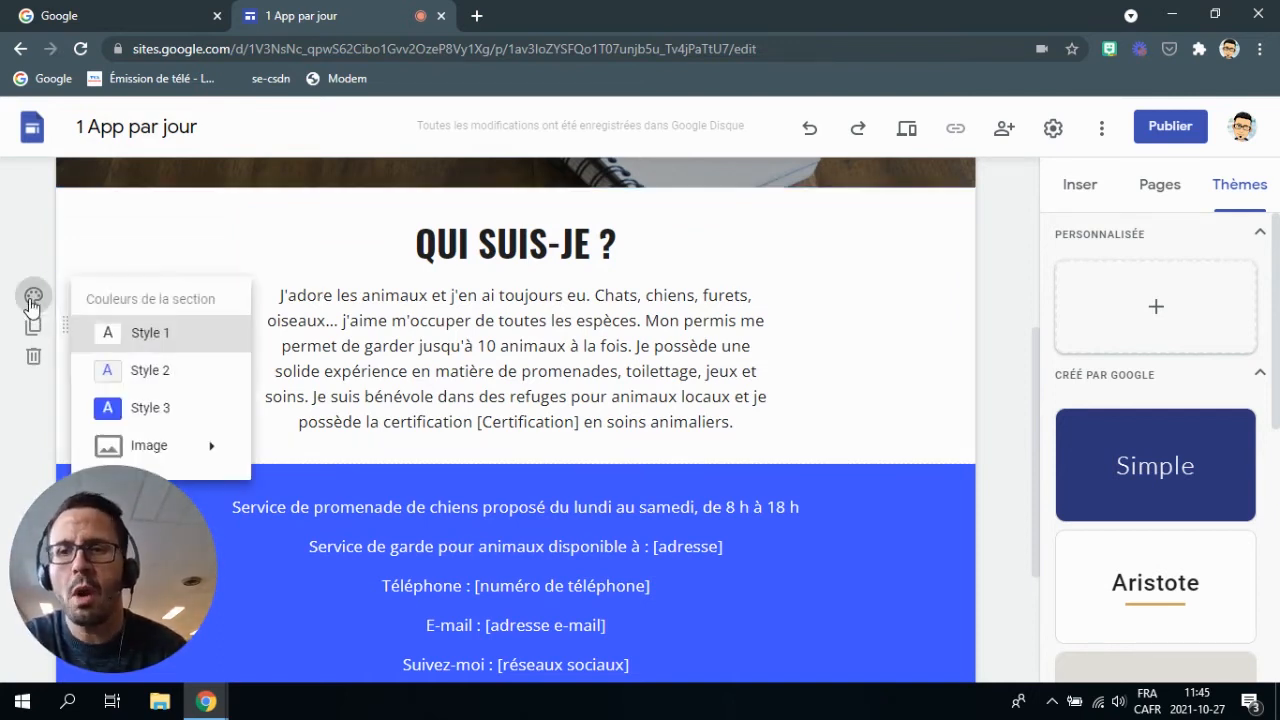
click(163, 343)
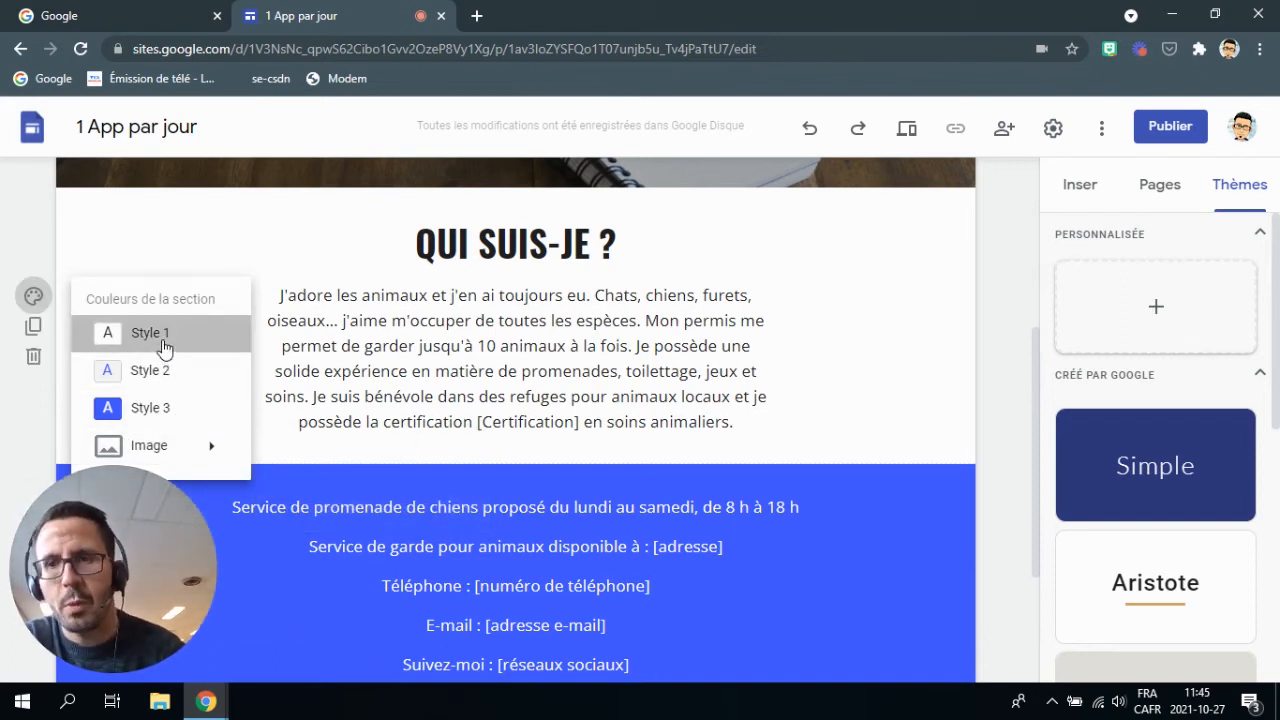
click(33, 297)
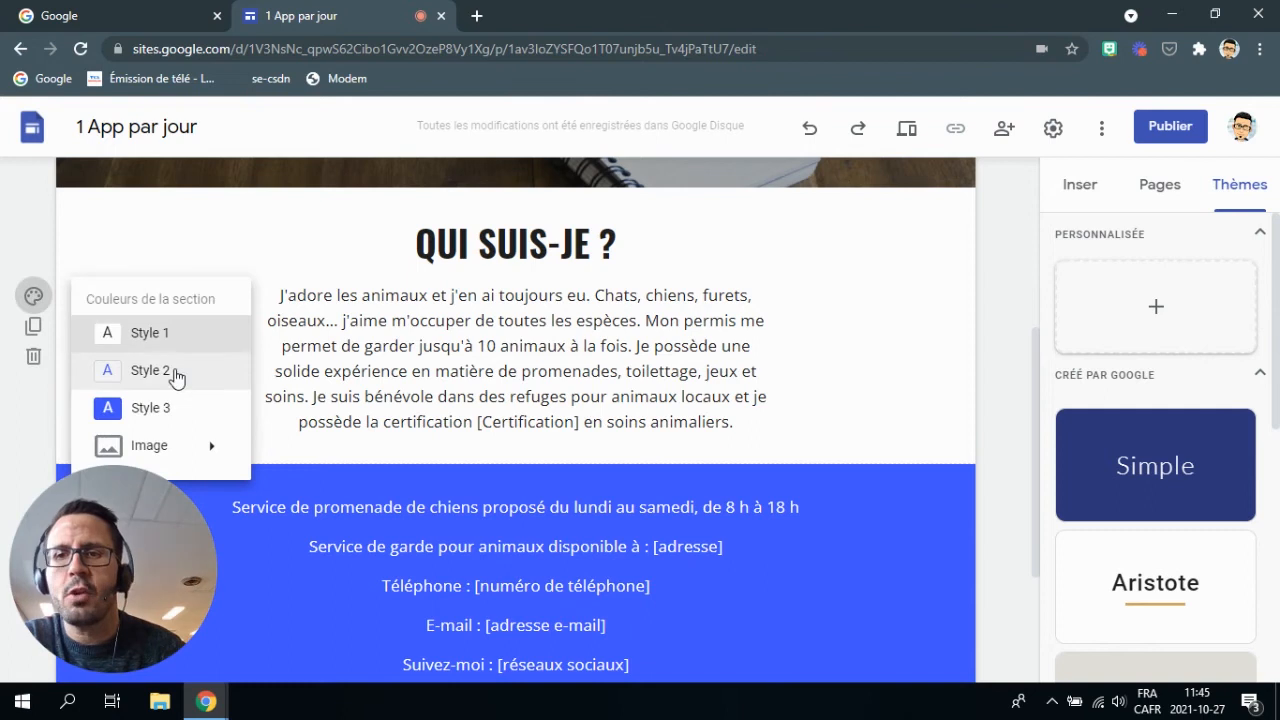
click(172, 372)
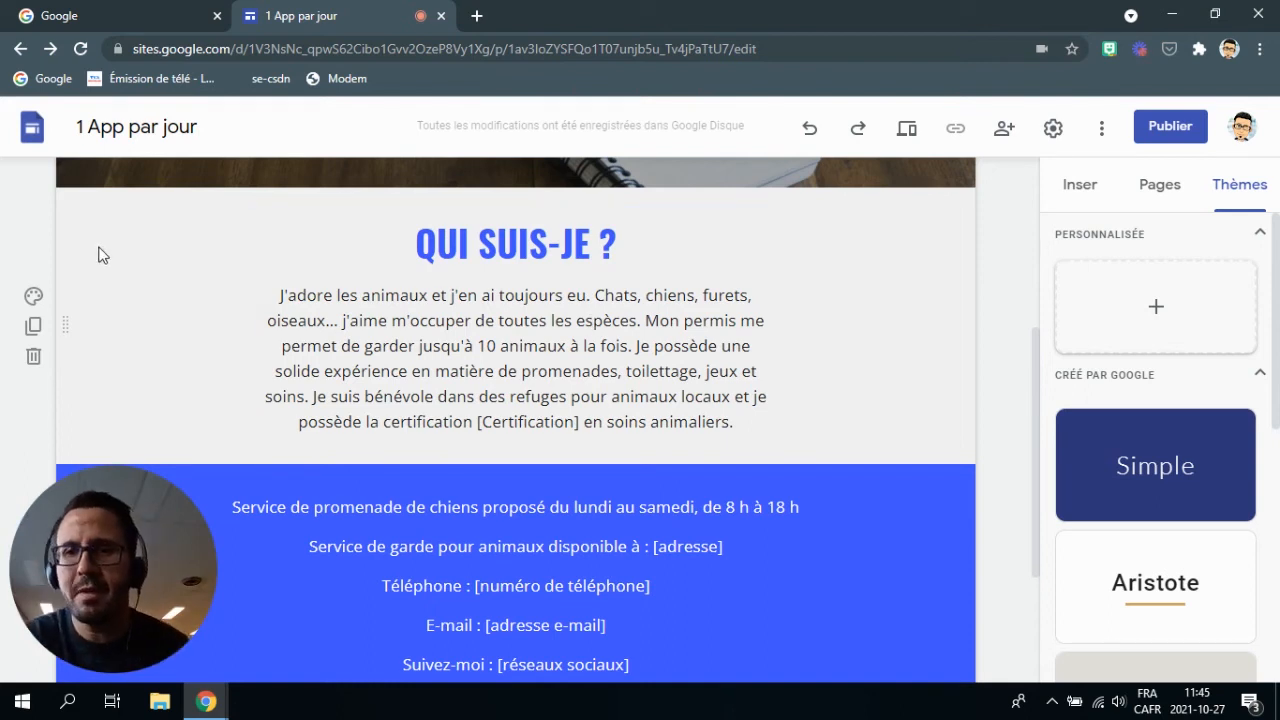
click(33, 296)
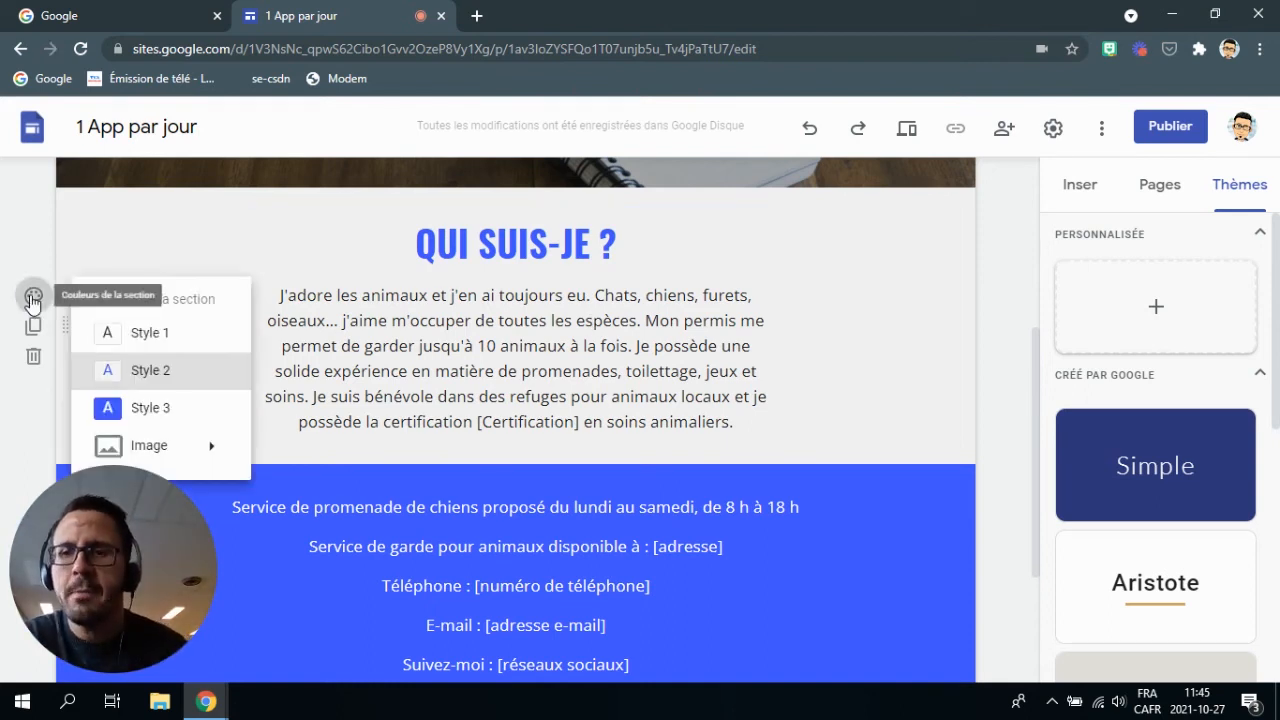
click(163, 409)
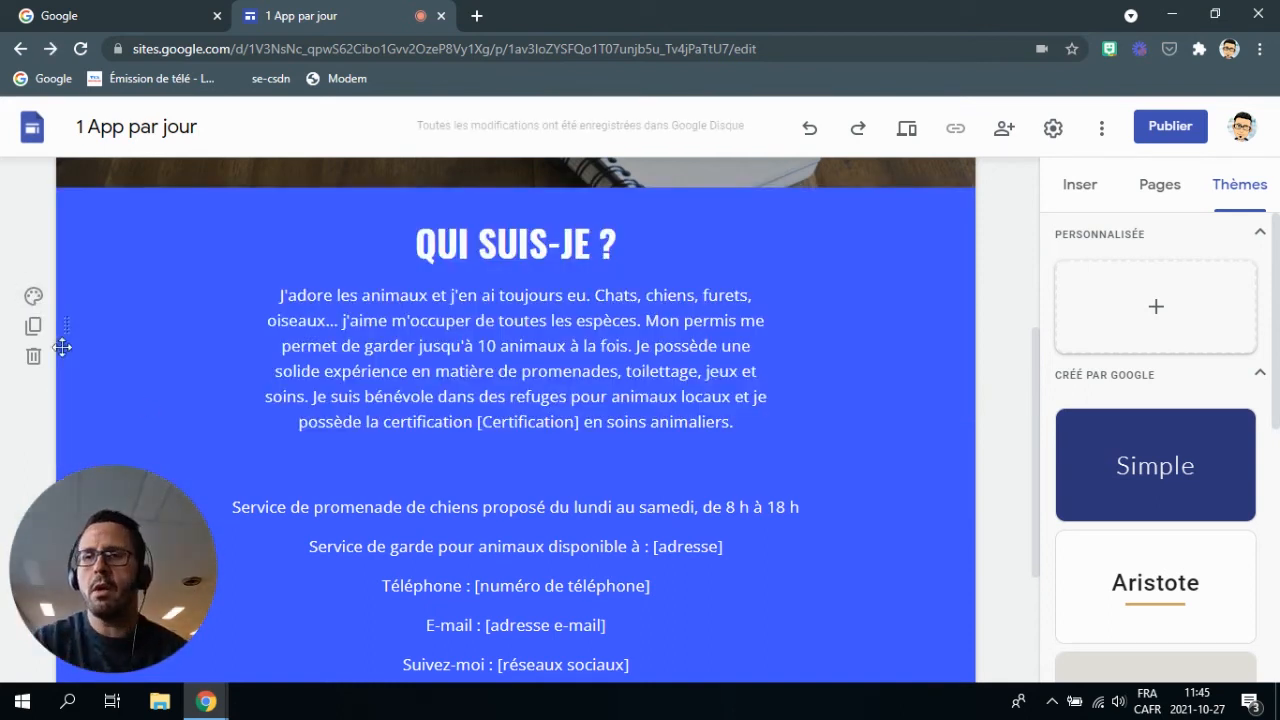
Set the "Qui suis-je ?" section's colours to Style 2.
click(33, 296)
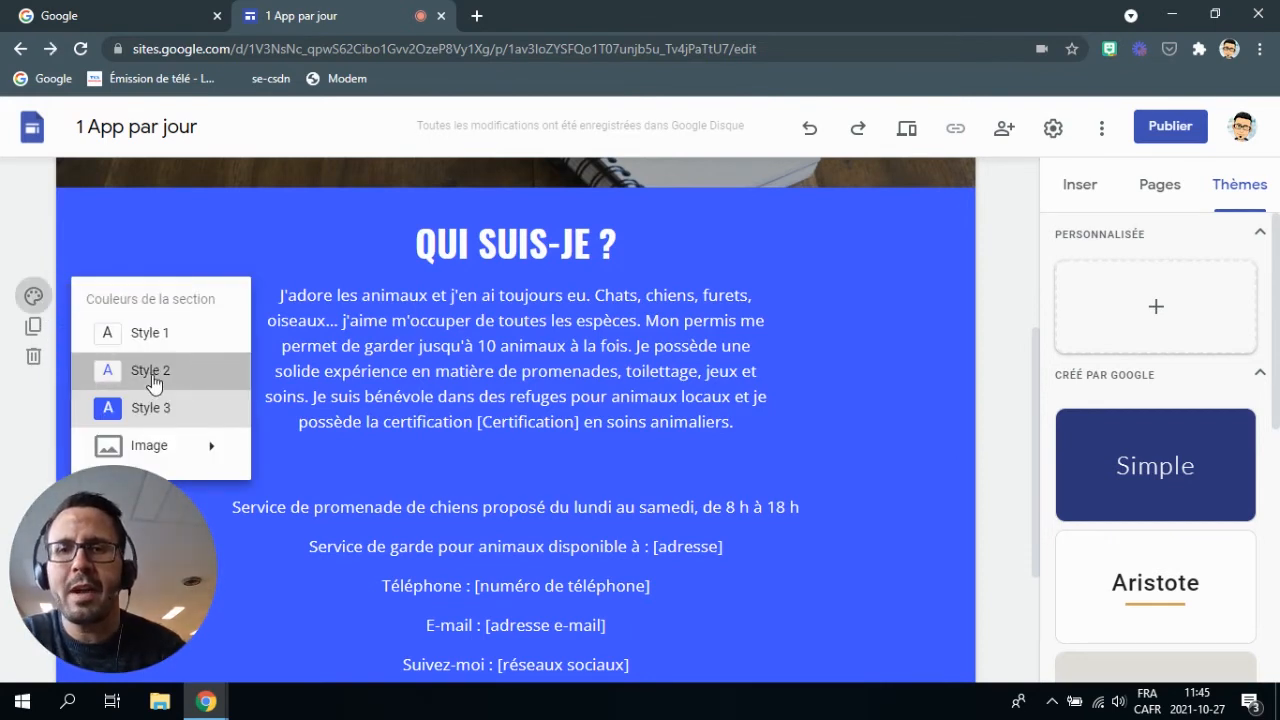
click(152, 374)
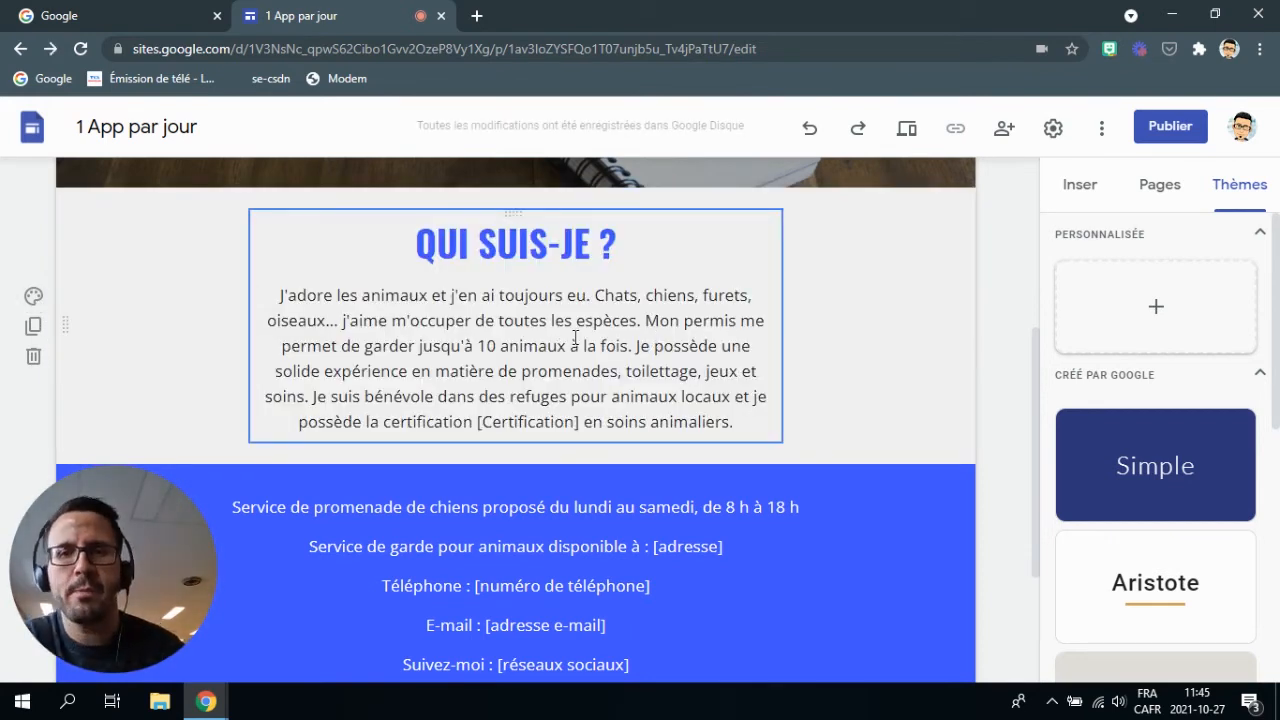
key(ctrl+z)
Set the font size of the whole paragraph under the "Qui suis-je ?" heading to 12.
scroll(572, 350, up, 2)
scroll(572, 350, down, 5)
drag(634, 517, 374, 304)
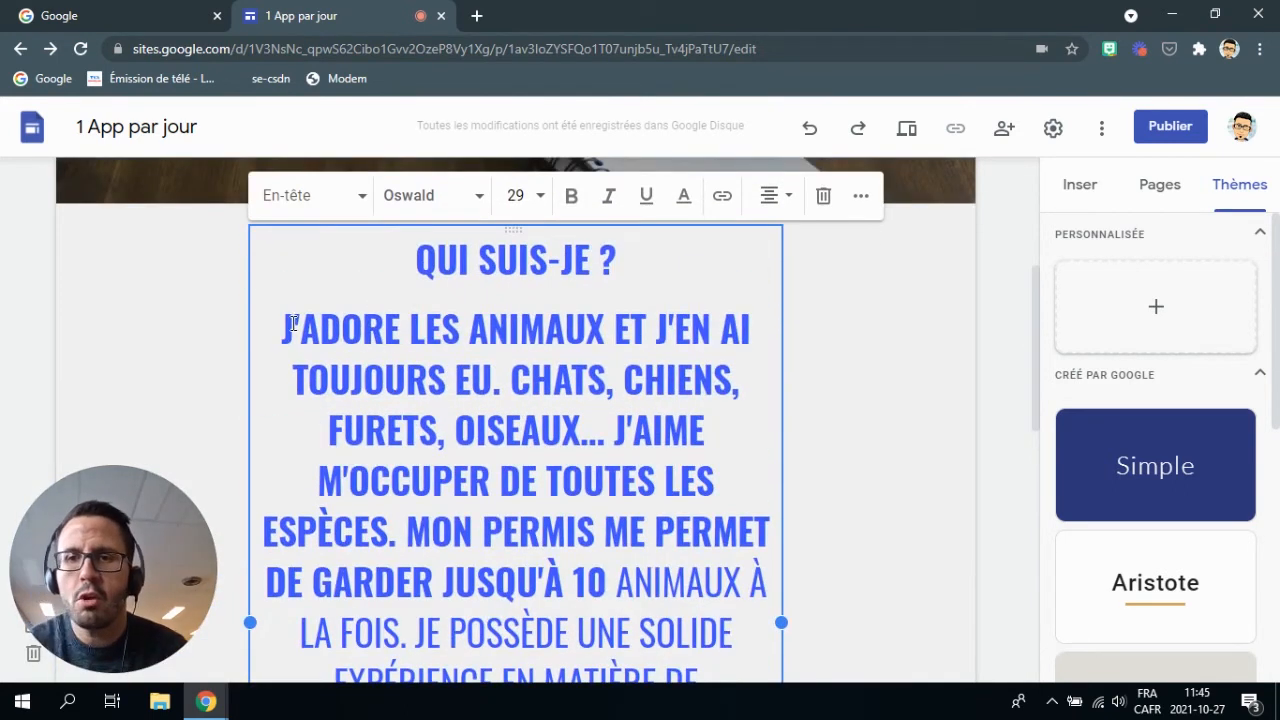
drag(287, 325, 287, 325)
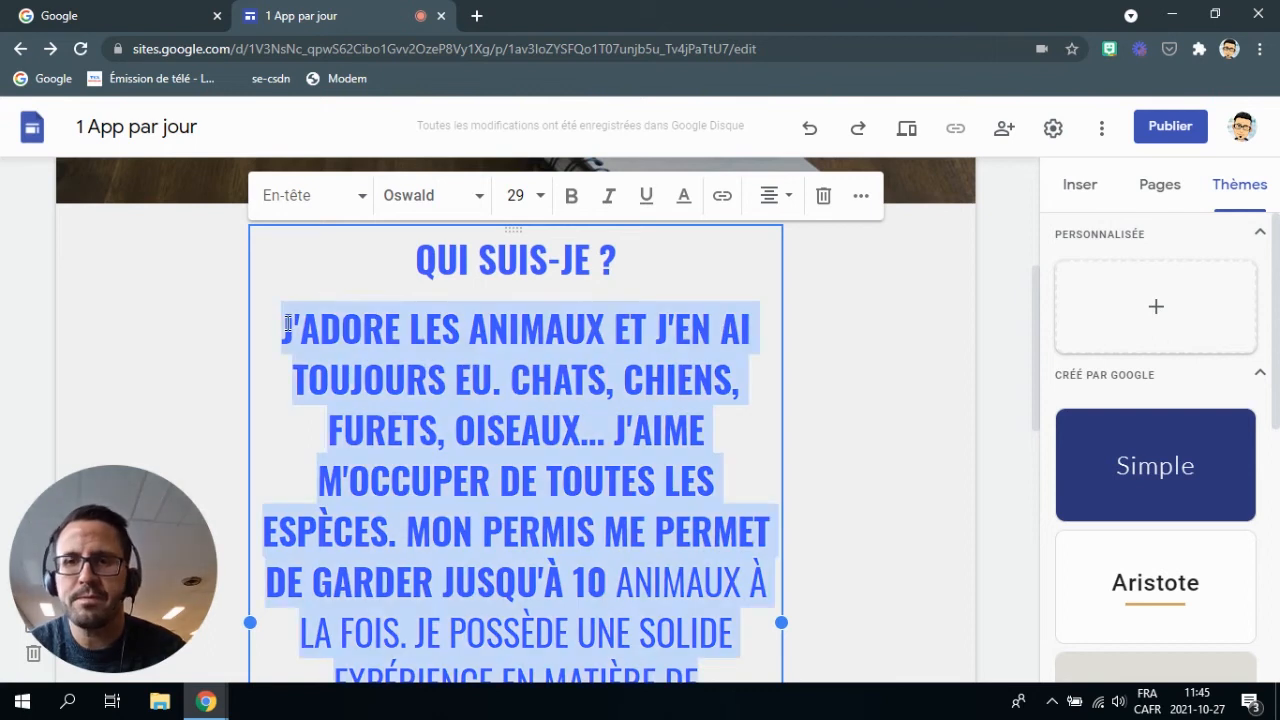
click(535, 196)
click(515, 431)
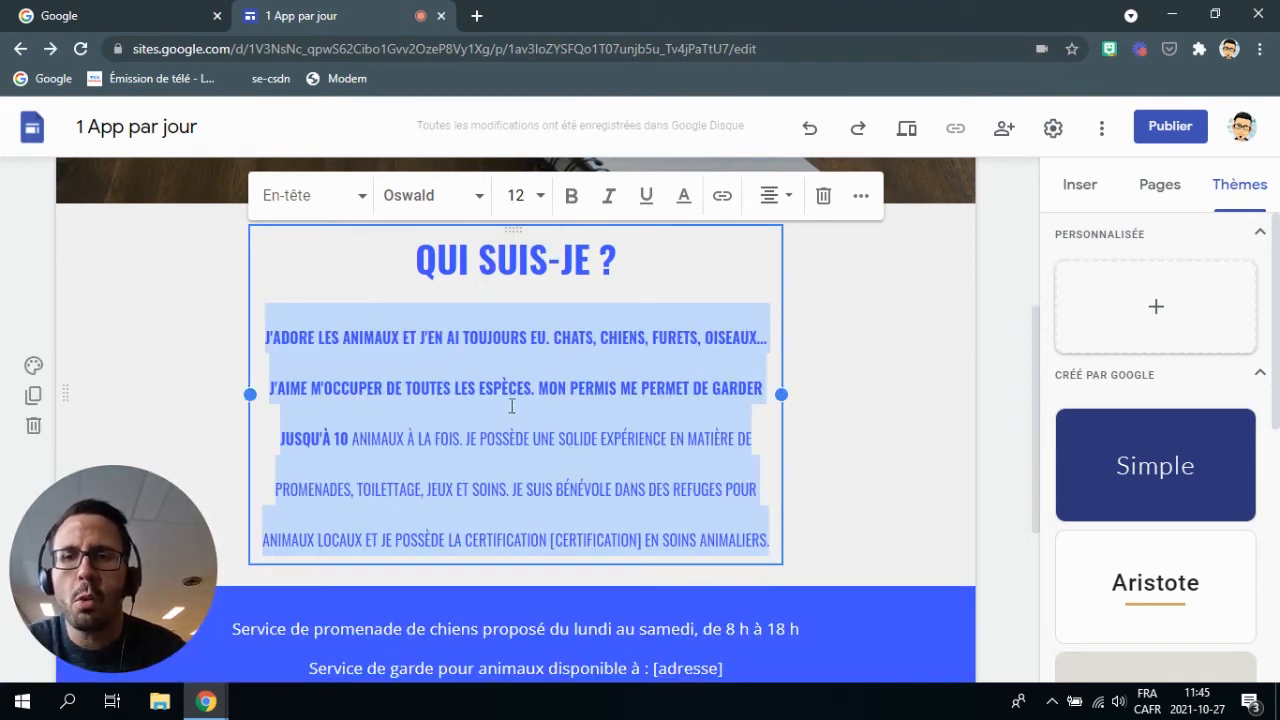
Look through the available fonts and text styles for the "Qui suis-je ?" paragraph without applying one.
click(466, 197)
click(360, 200)
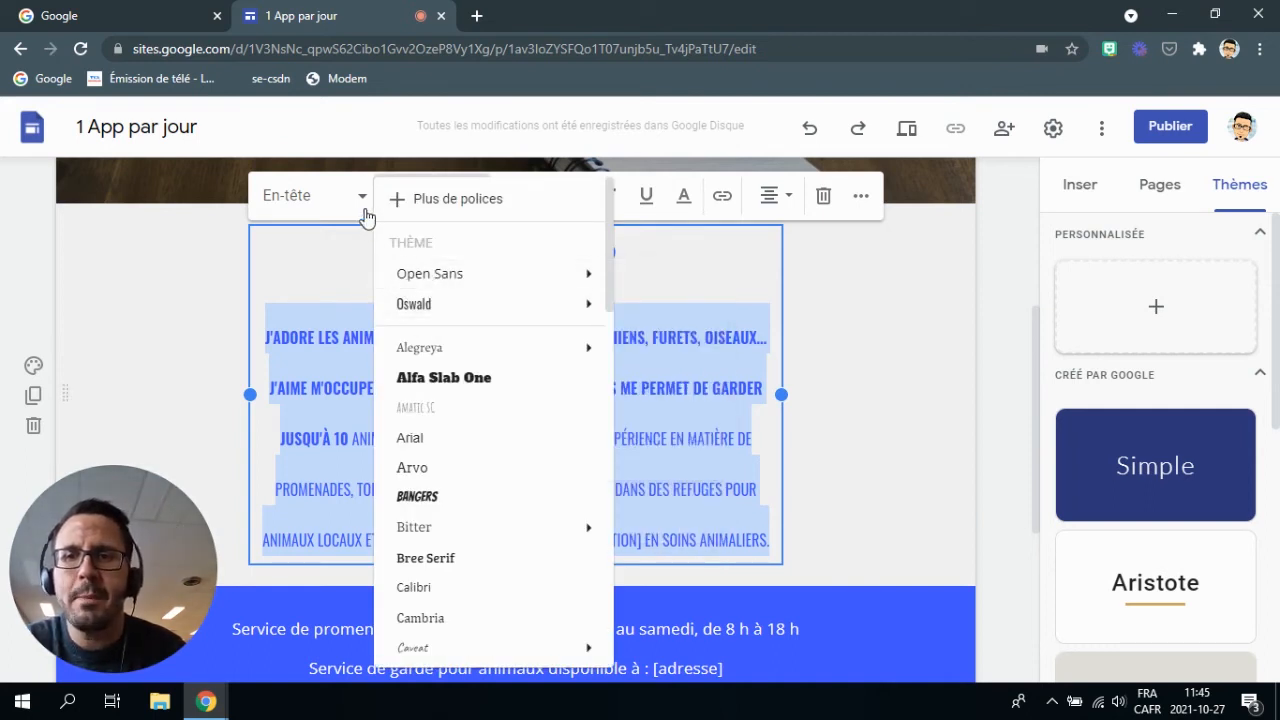
click(360, 200)
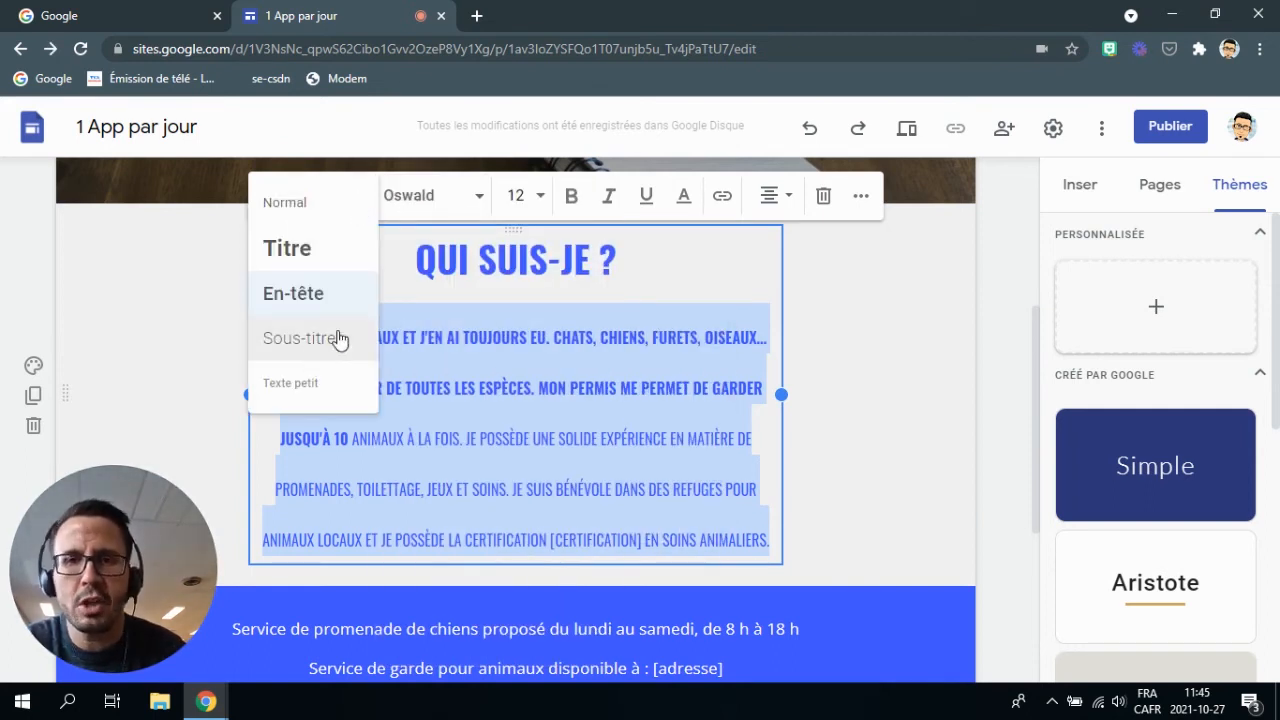
click(699, 386)
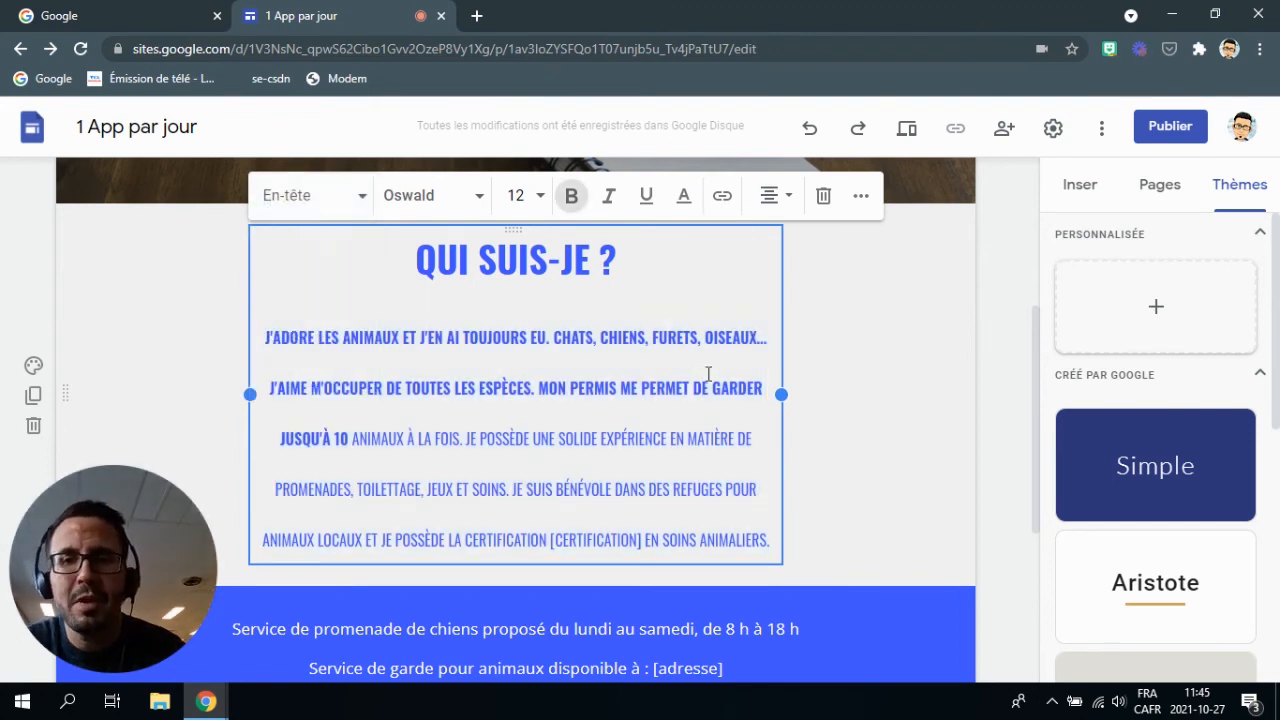
Open the 1 APP par jour Facebook page from a new browser tab and copy its web address.
drag(542, 388, 618, 390)
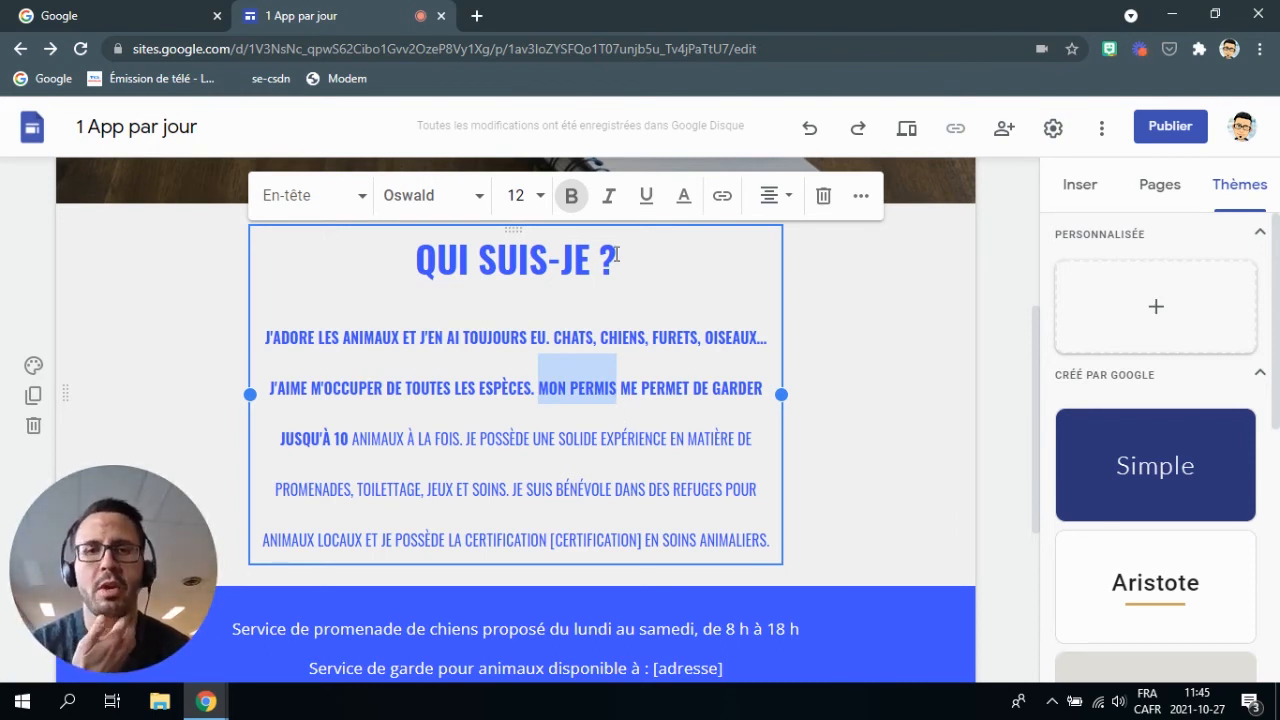
click(477, 16)
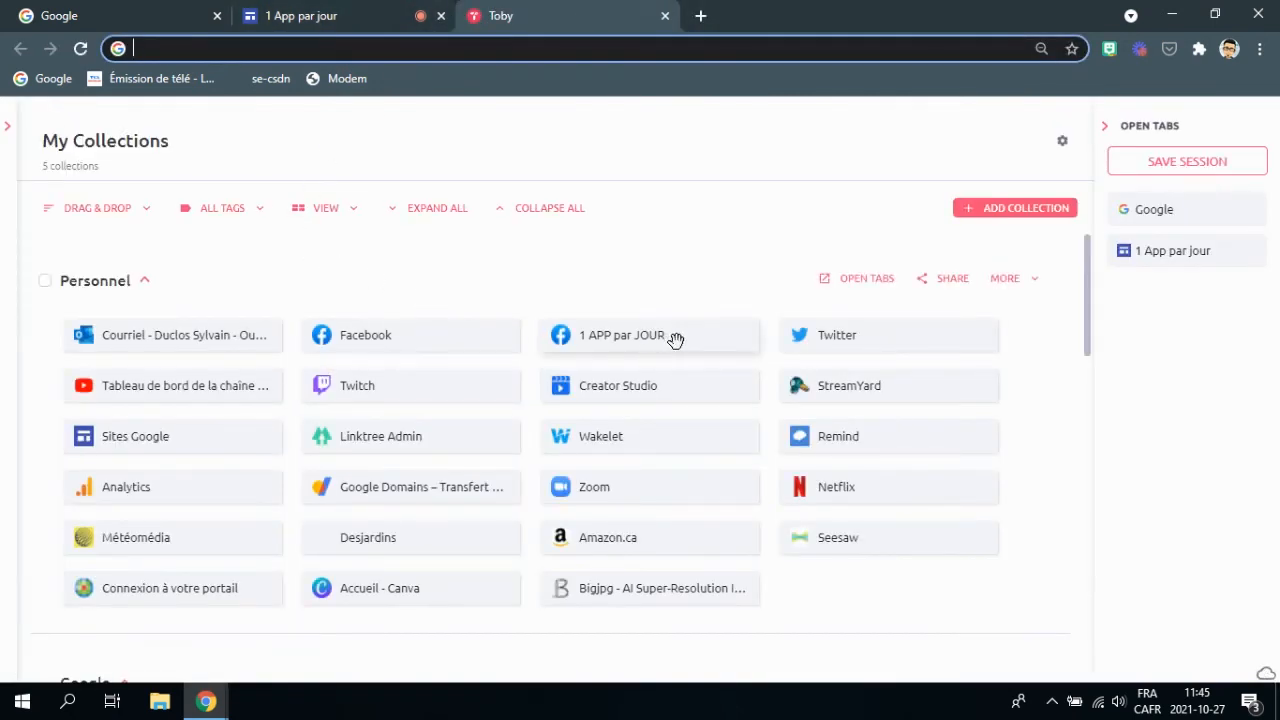
click(614, 338)
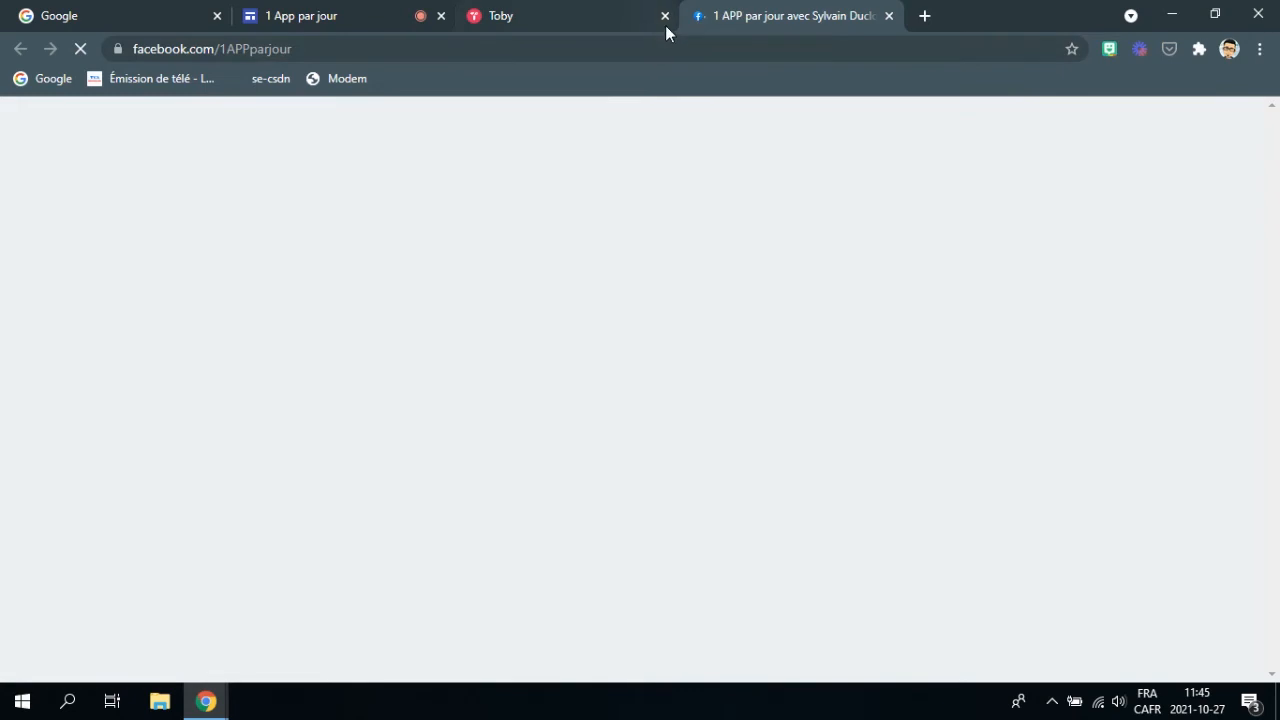
click(665, 18)
click(325, 49)
key(ctrl+c)
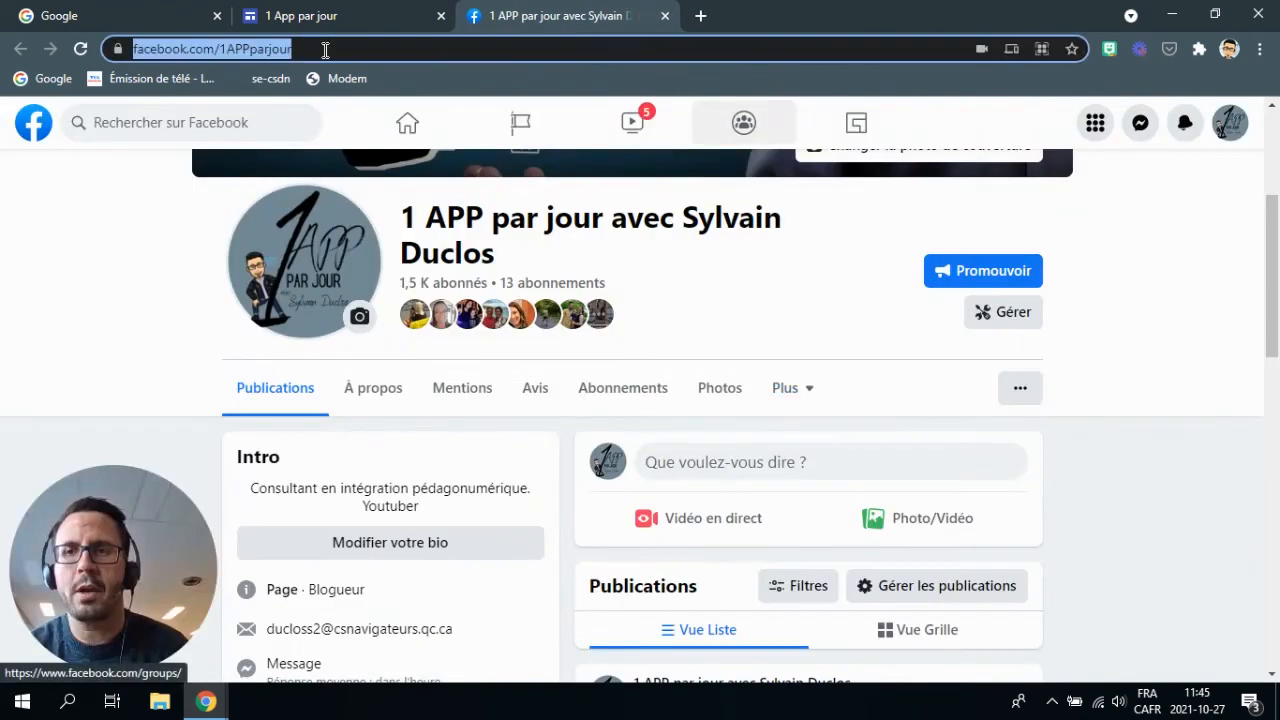
Return to the site editor and replace the [réseaux sociaux] placeholder after "Suivez-moi :" with Facebook.
click(300, 16)
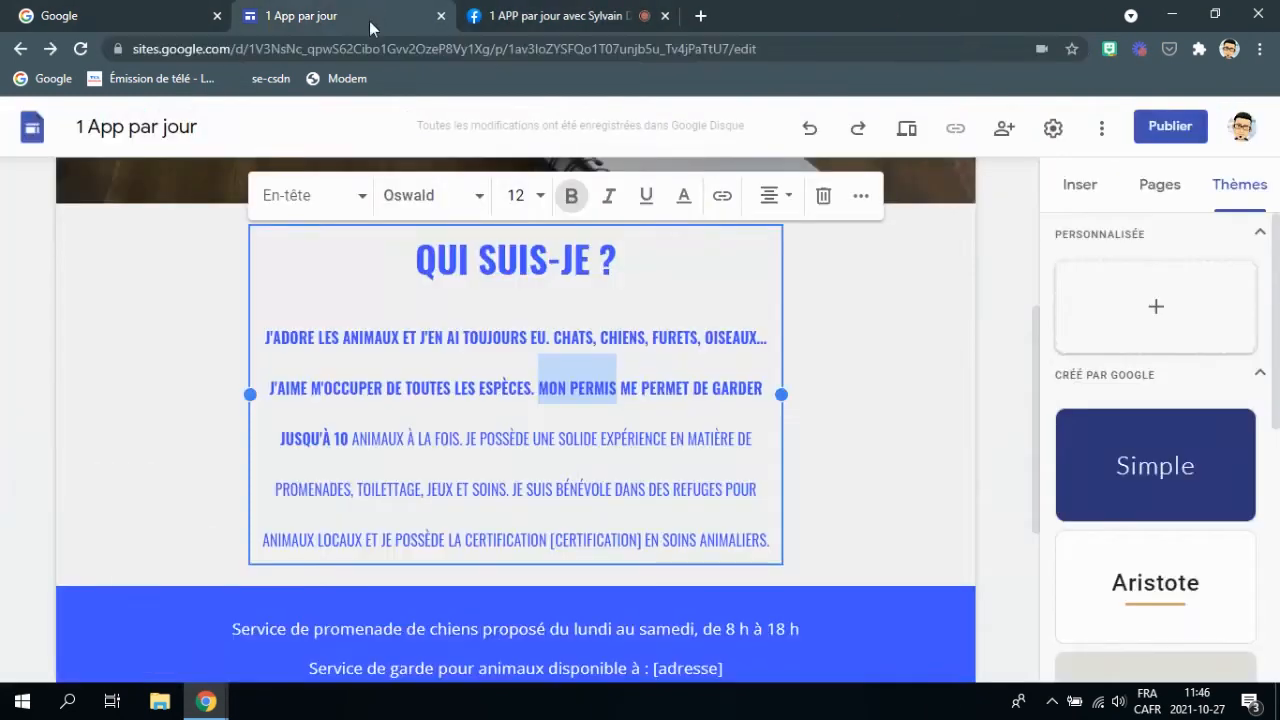
click(561, 443)
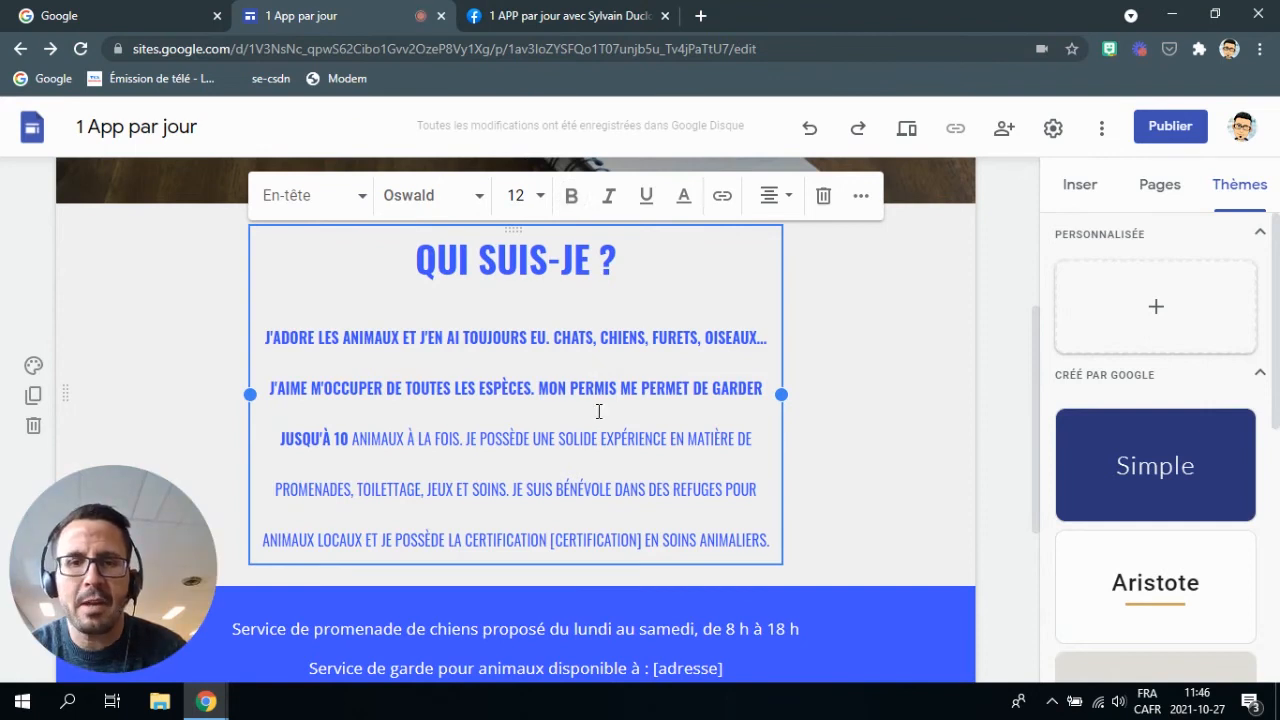
scroll(599, 411, down, 3)
click(487, 445)
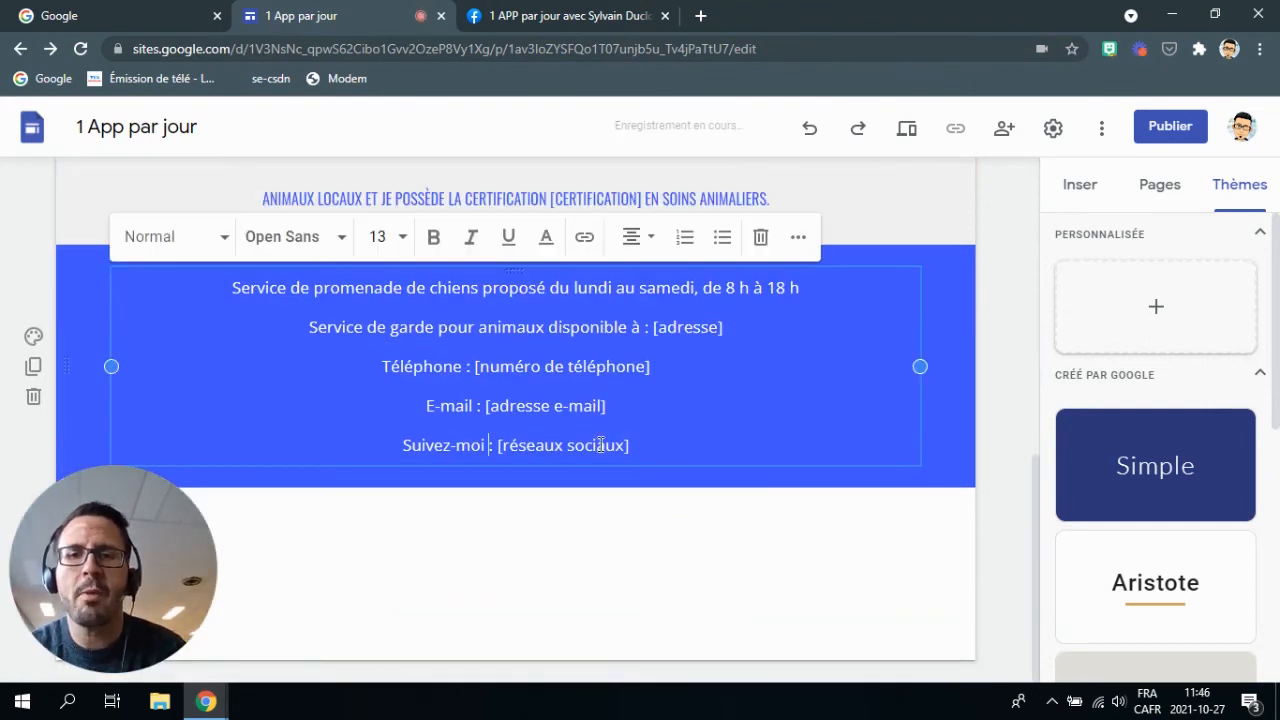
drag(666, 444, 495, 445)
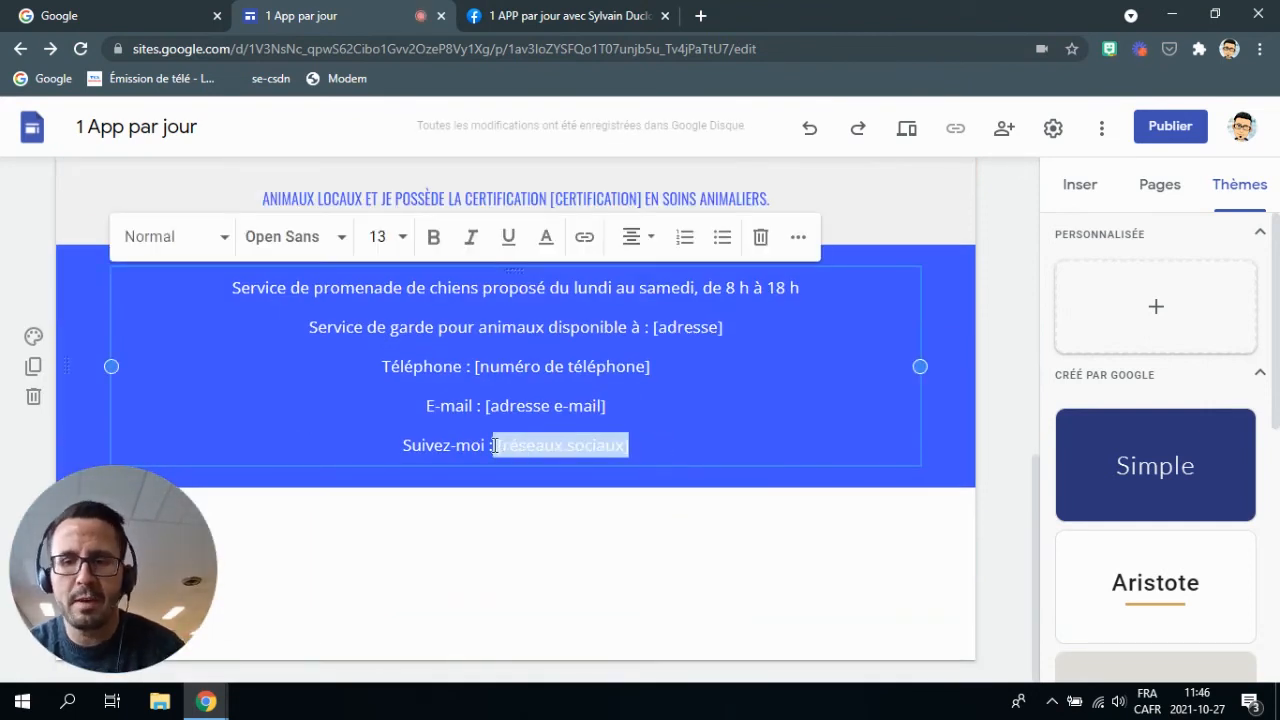
text(Facebook)
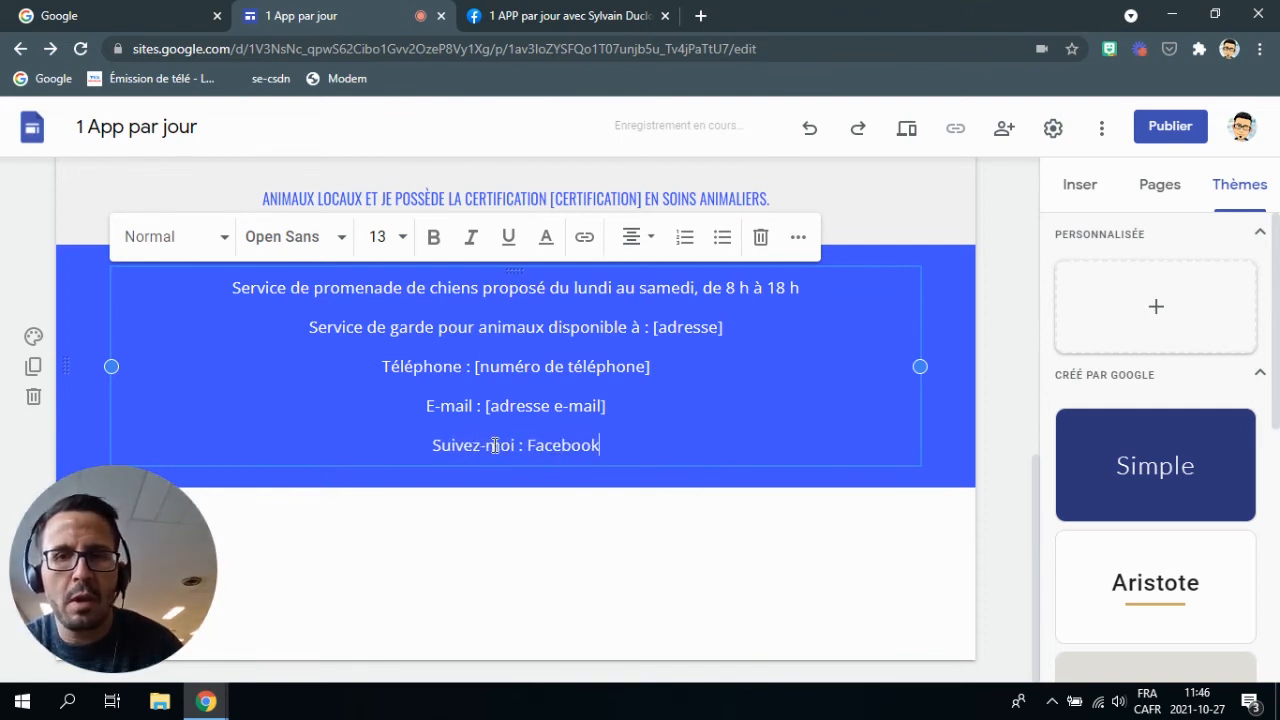
Link the word Facebook in the "Suivez-moi" line to the copied Facebook page address.
drag(617, 446, 526, 441)
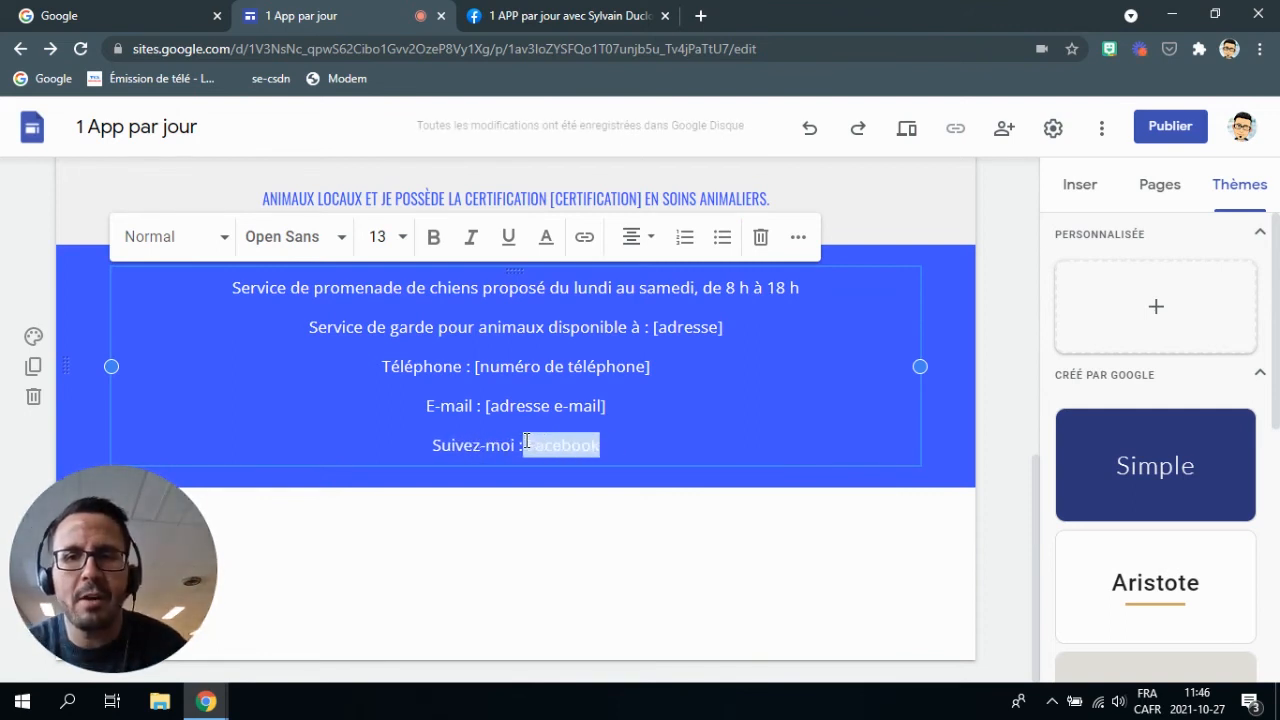
click(584, 236)
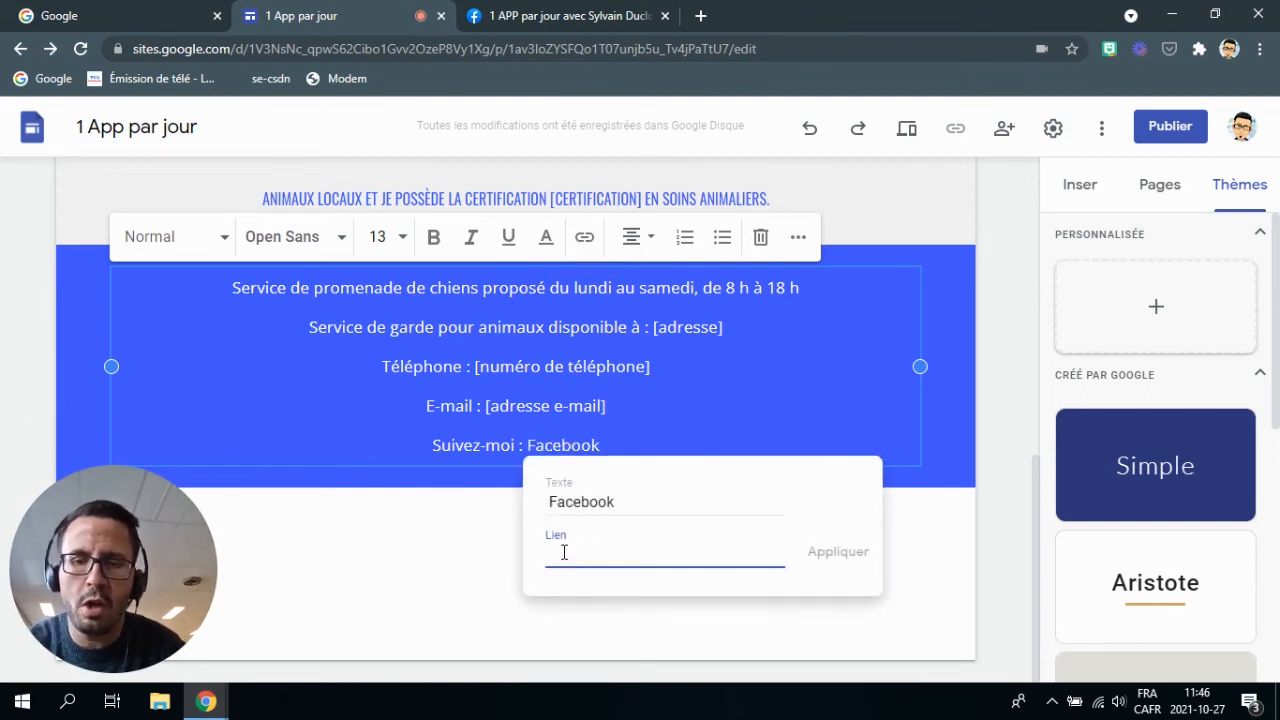
key(ctrl+v)
click(836, 551)
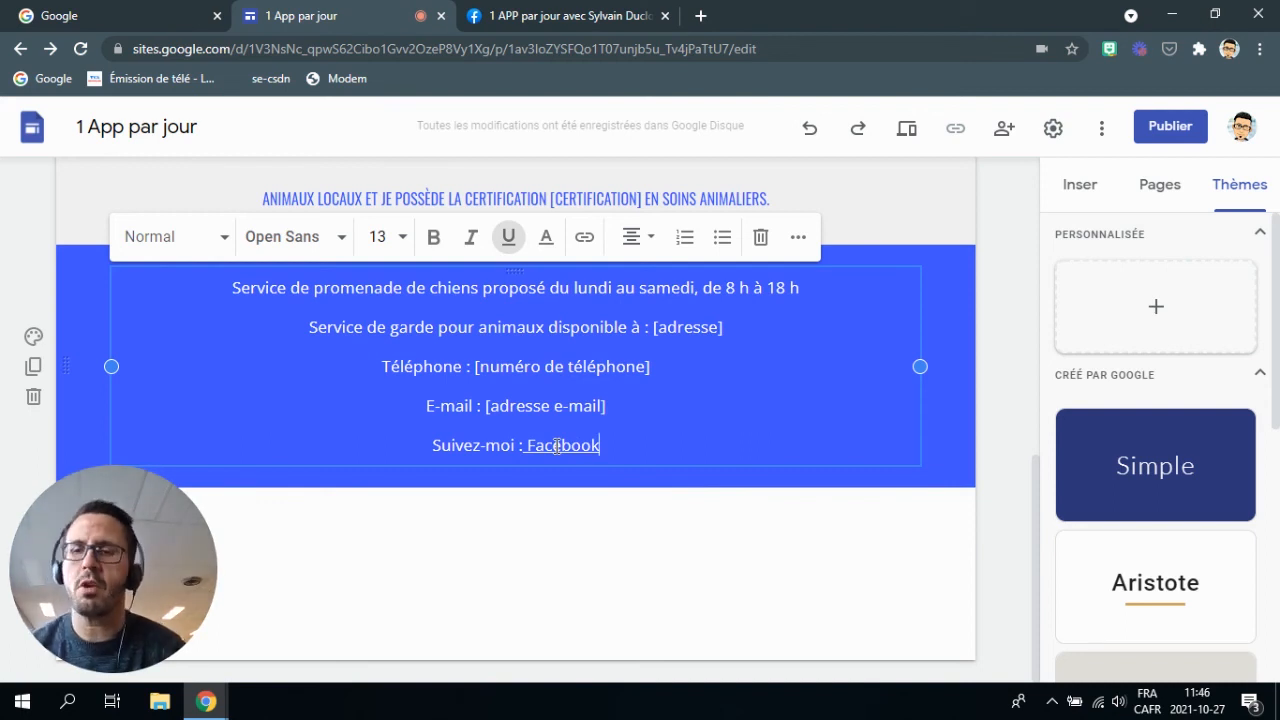
Check the additional text formatting options for the contact details block without applying one, and review the page's sections.
scroll(713, 466, up, 3)
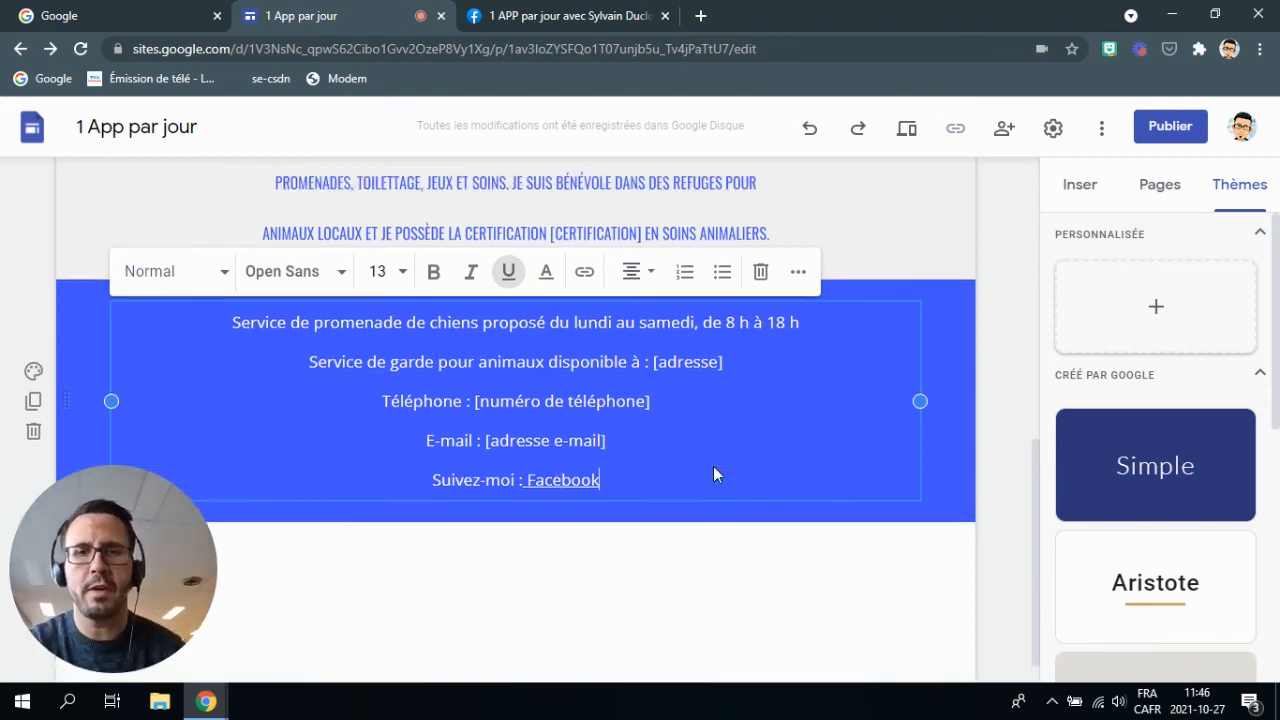
click(800, 428)
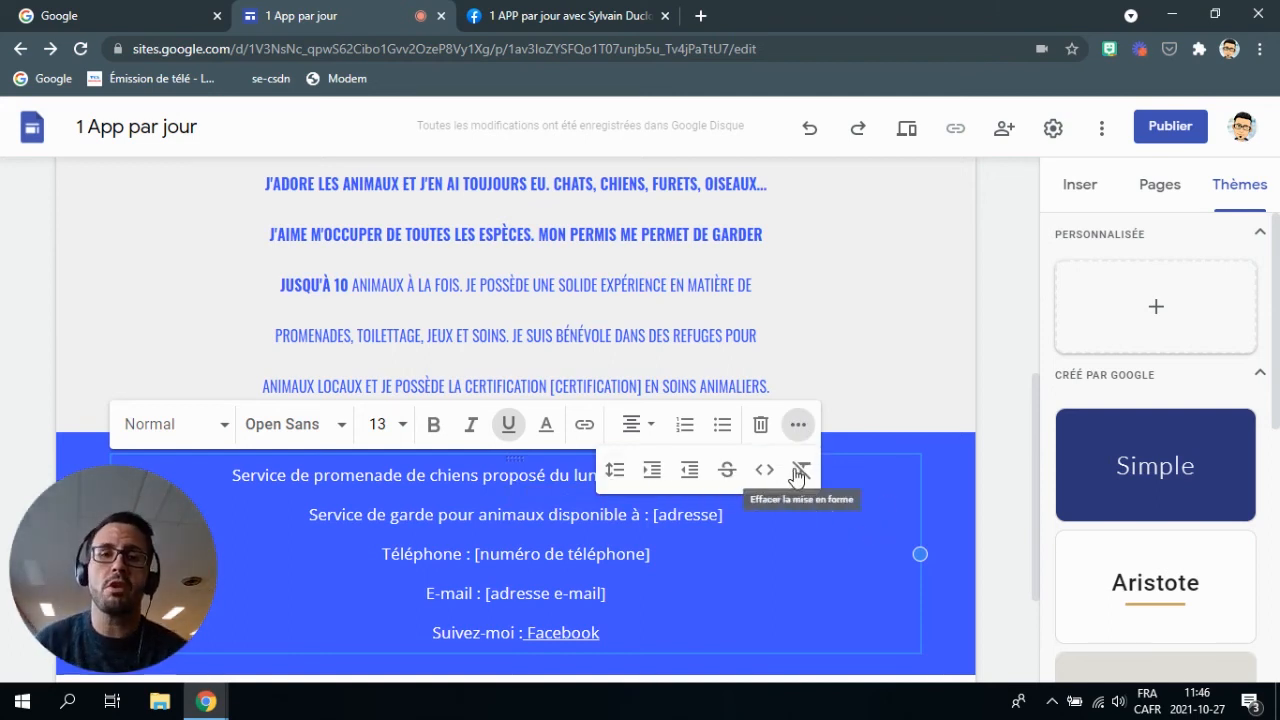
click(880, 363)
scroll(880, 363, up, 4)
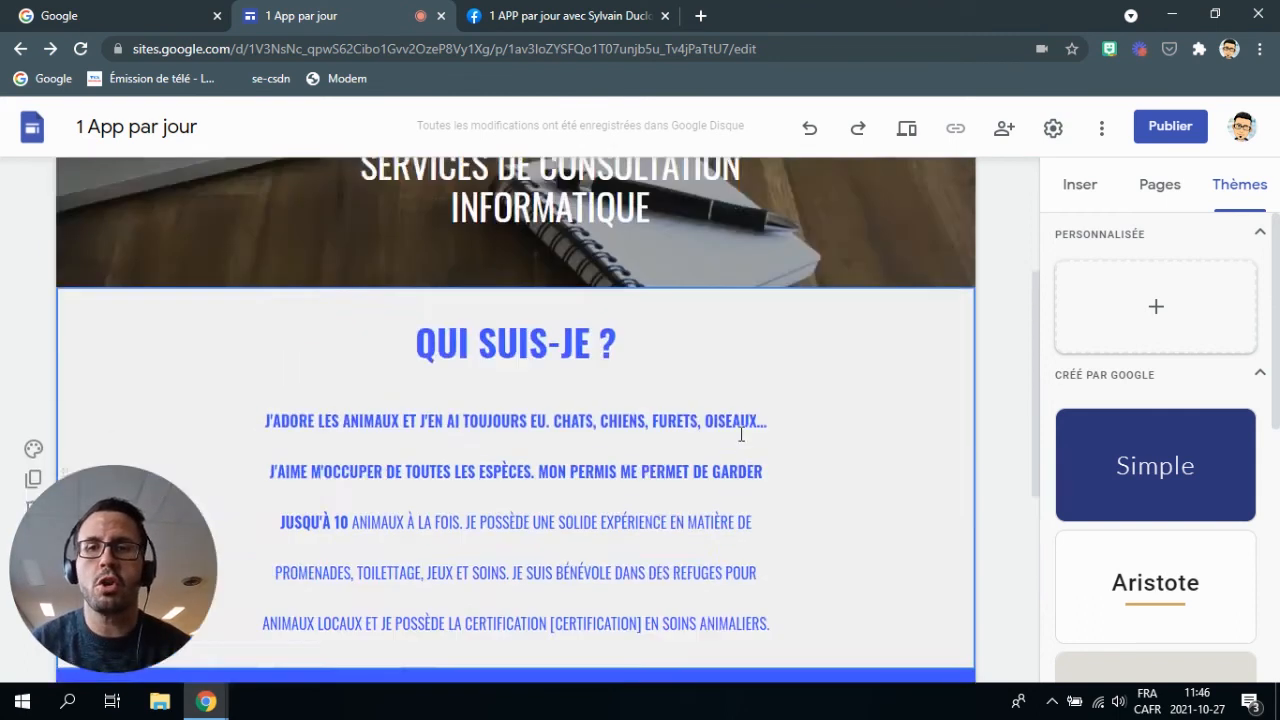
scroll(739, 427, down, 2)
scroll(731, 391, down, 4)
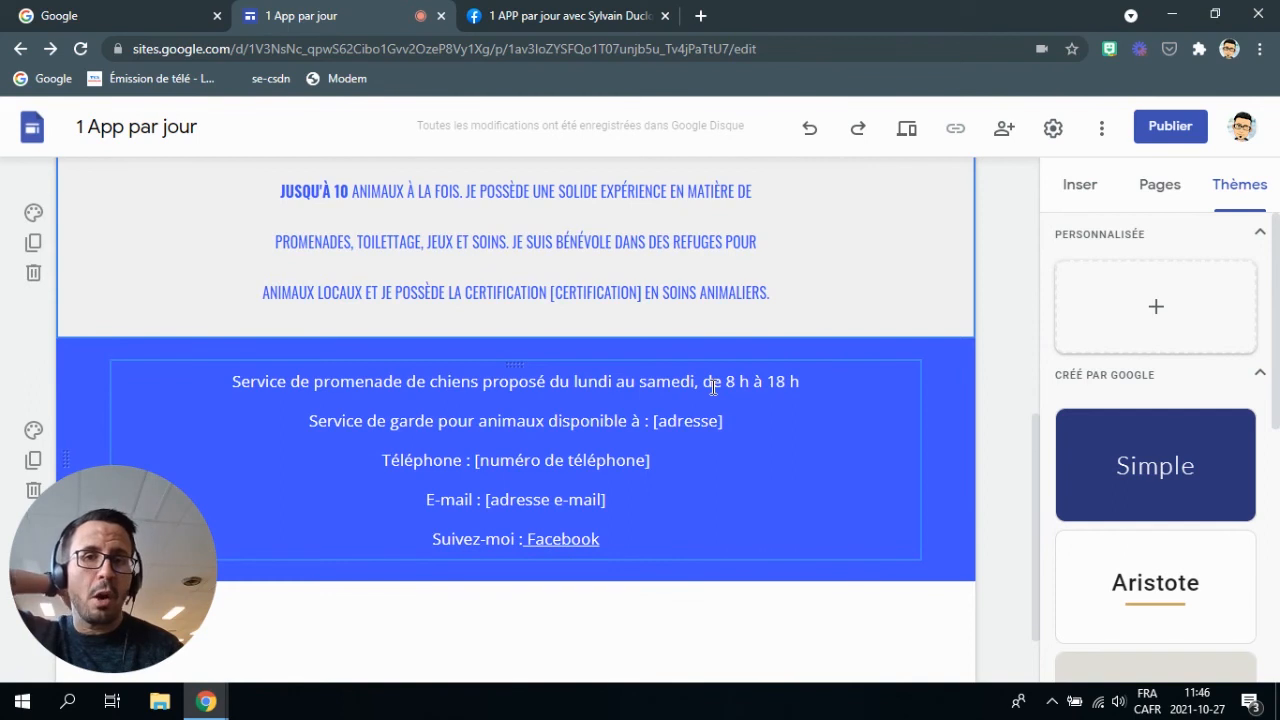
scroll(713, 387, up, 6)
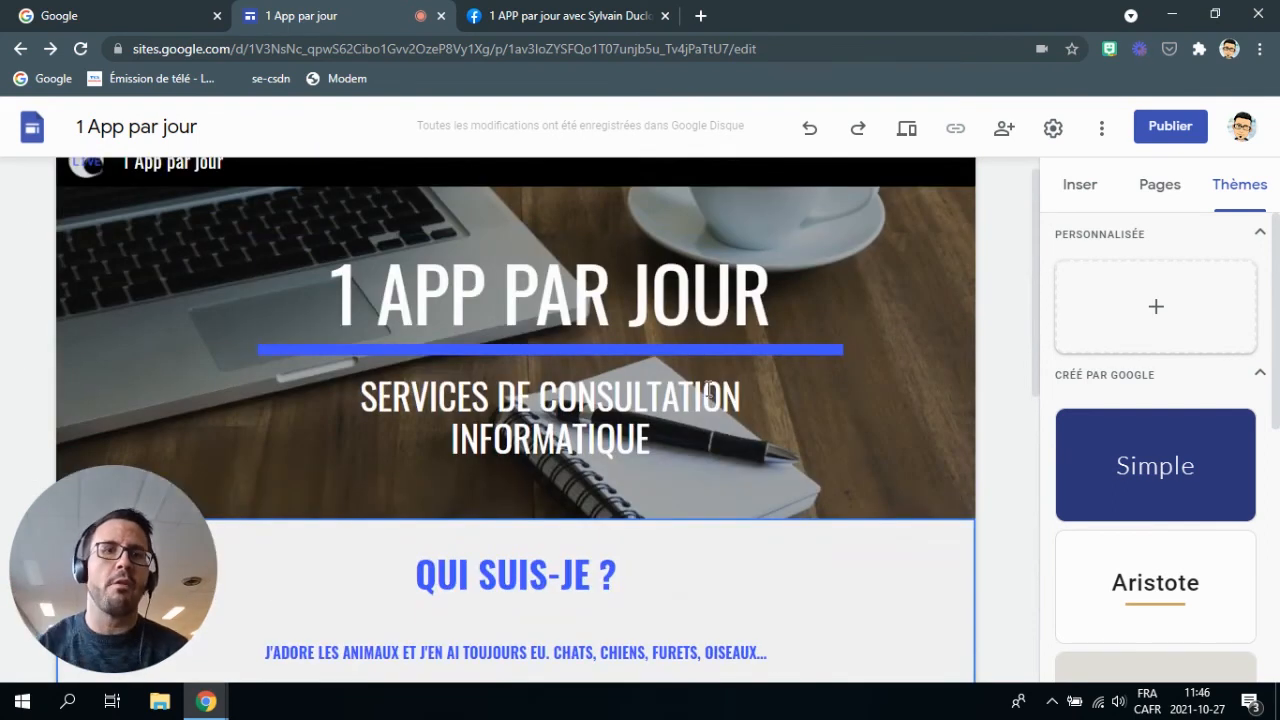
Look through the elements and page layouts available for insertion into the site.
click(1088, 199)
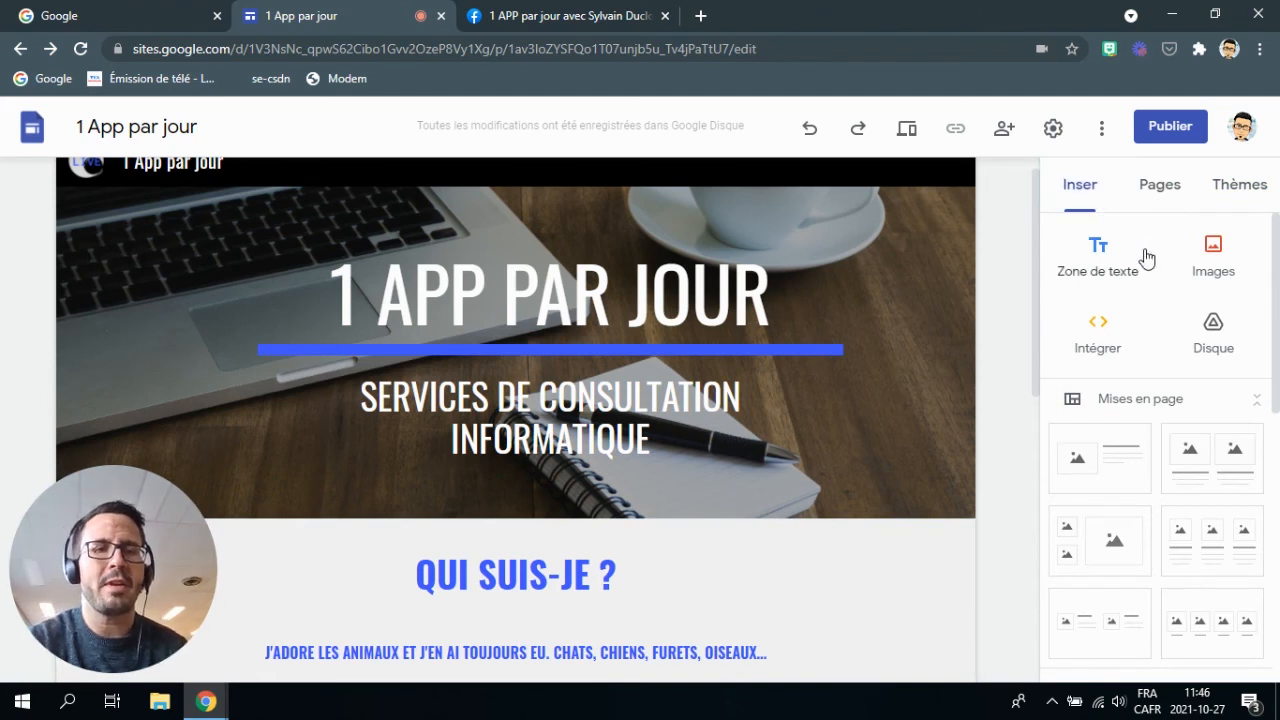
scroll(1143, 262, down, 8)
scroll(1141, 334, up, 8)
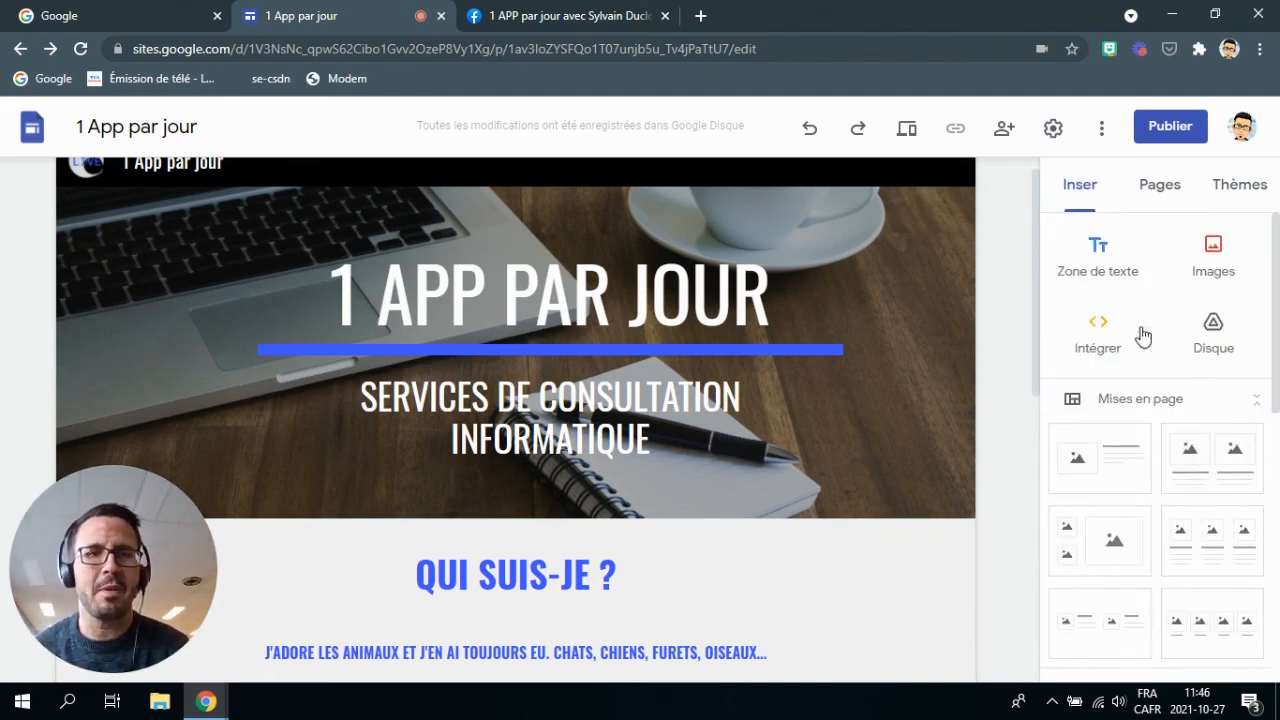